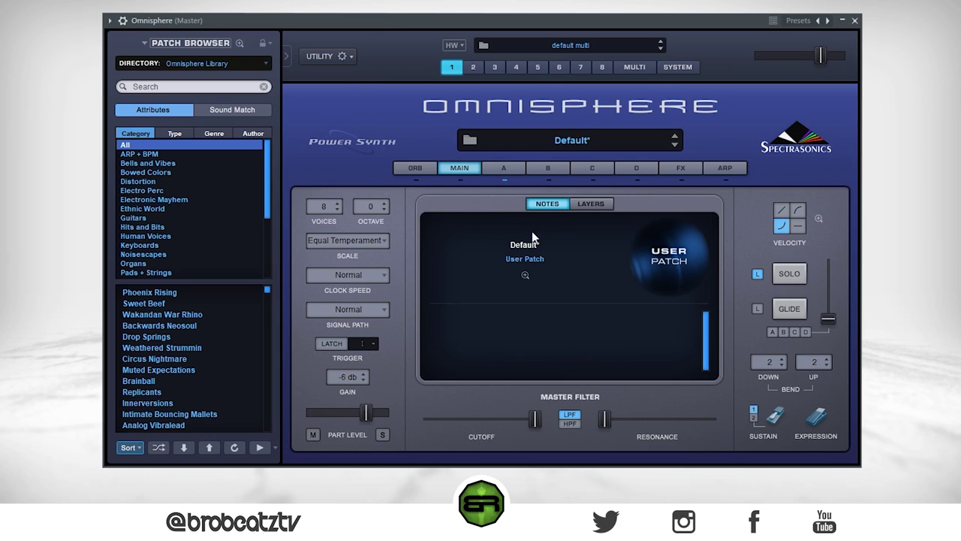
Initialize the patch from the utility menu and confirm the caution dialog
{"action": "left_click", "coordinate": [341, 57]}
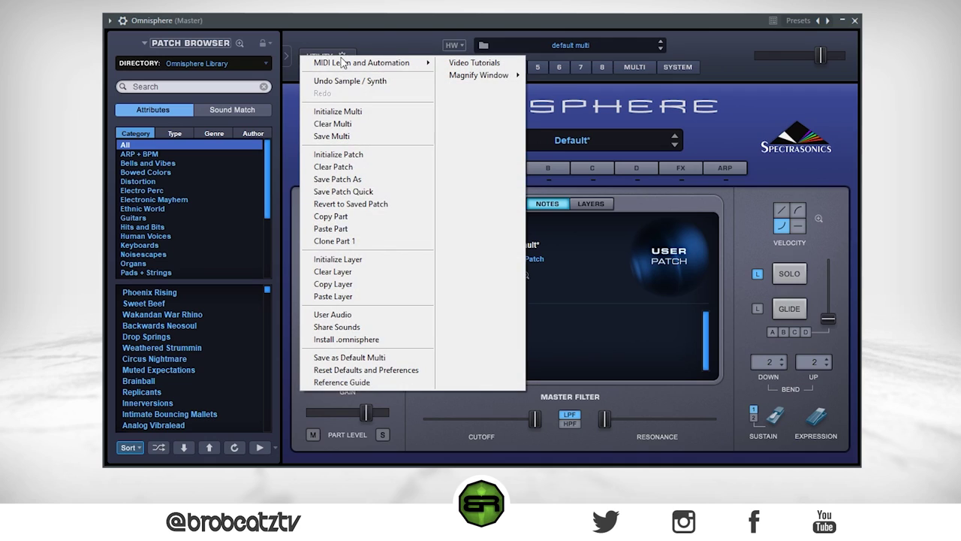
{"action": "left_click", "coordinate": [336, 158]}
{"action": "left_click_drag", "start_coordinate": [247, 204], "coordinate": [371, 183]}
{"action": "left_click", "coordinate": [358, 239]}
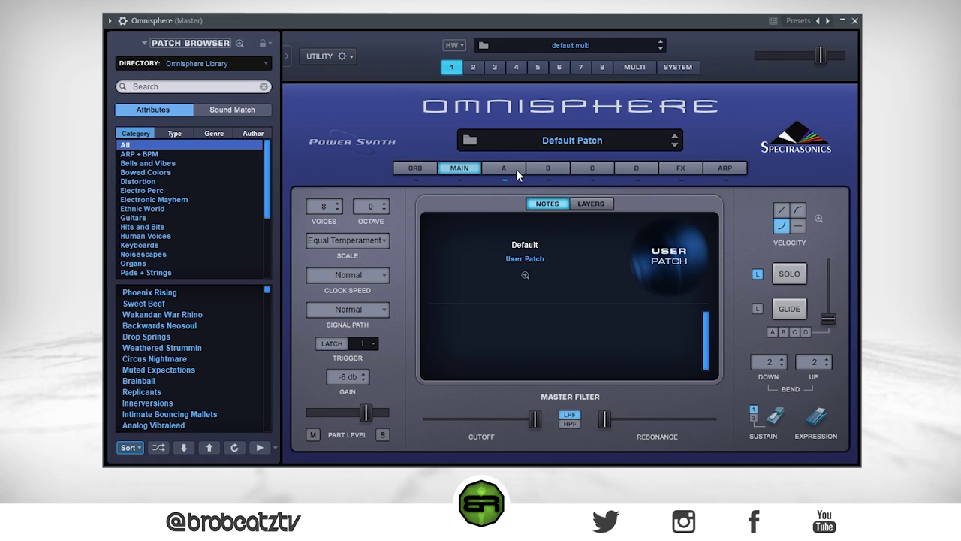
Switch layer A's oscillator to SAMPLE and open its Soundsource Browser
{"action": "left_click", "coordinate": [505, 168]}
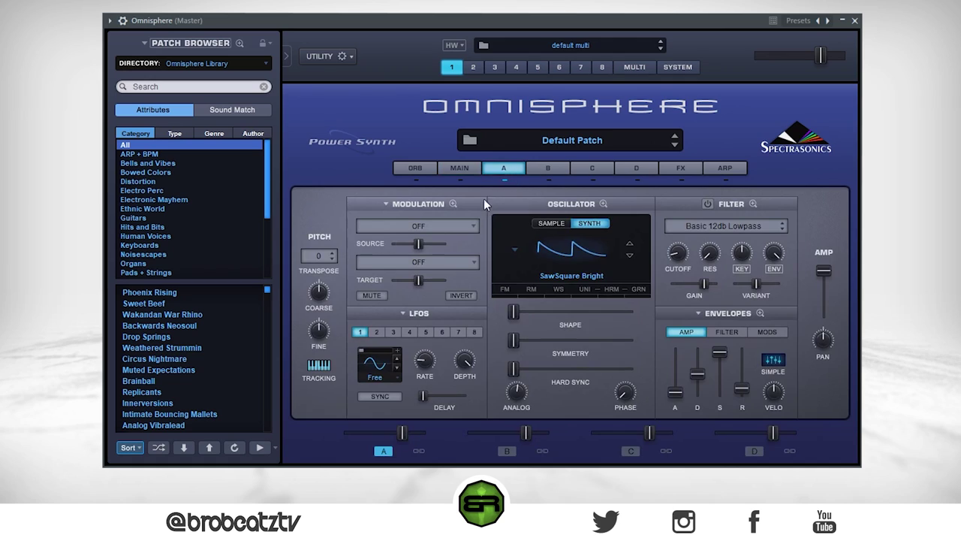
{"action": "left_click", "coordinate": [549, 225]}
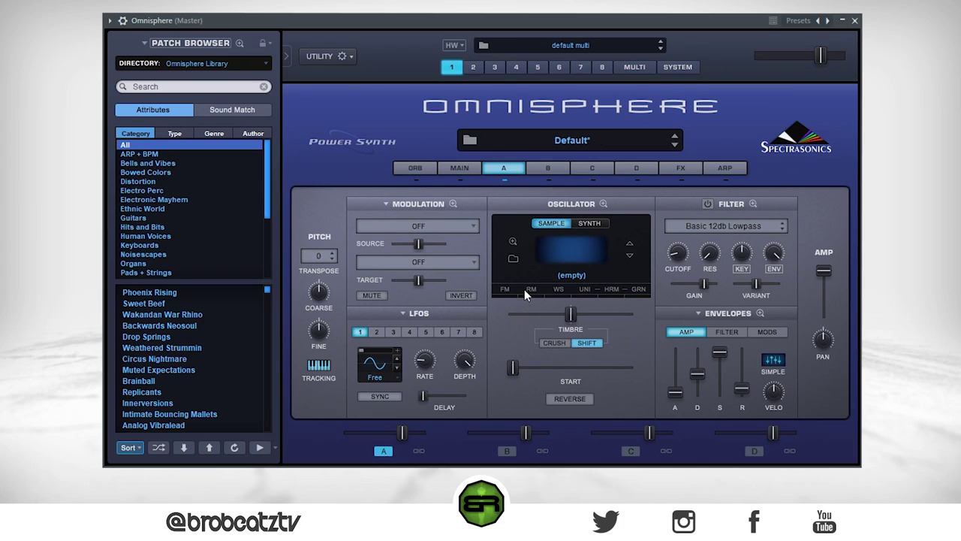
{"action": "left_click", "coordinate": [578, 259]}
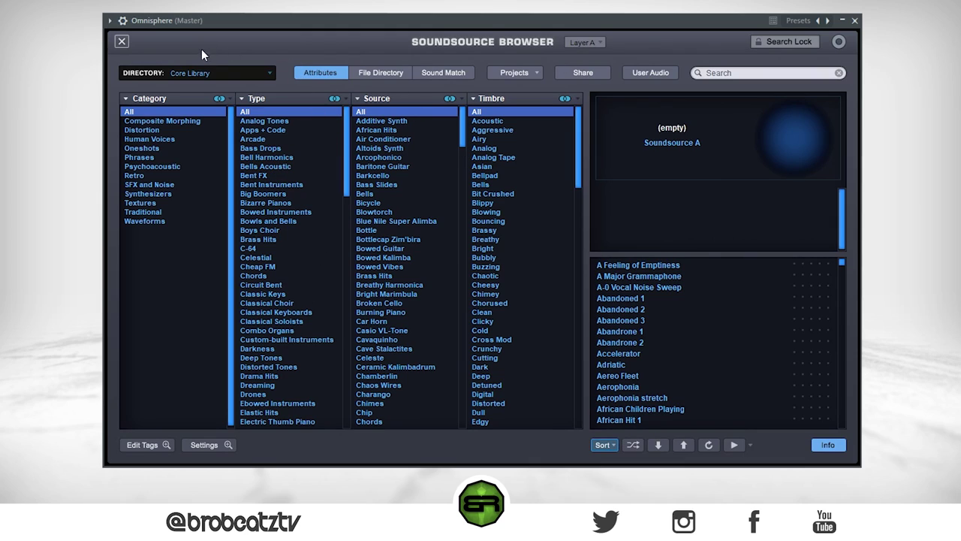
{"action": "left_click", "coordinate": [193, 75]}
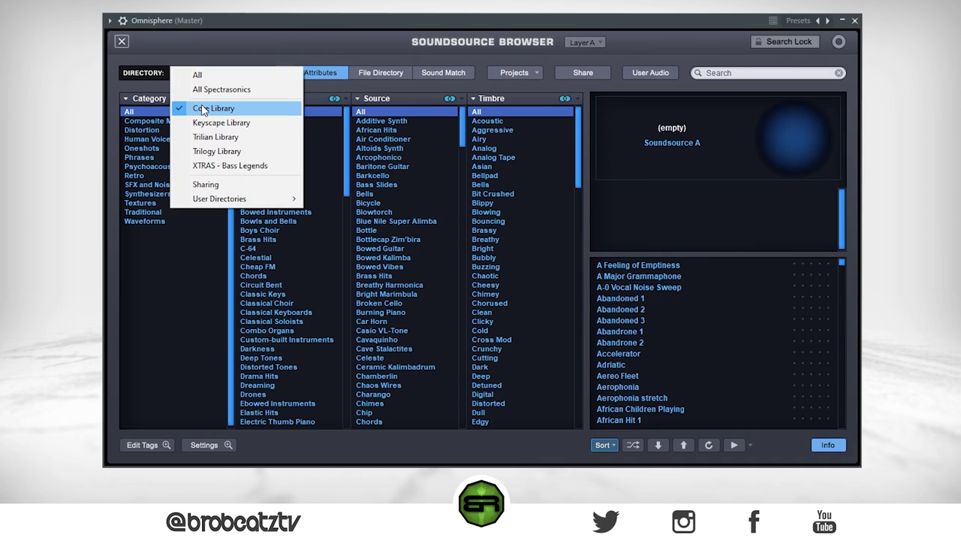
{"action": "left_click", "coordinate": [202, 109]}
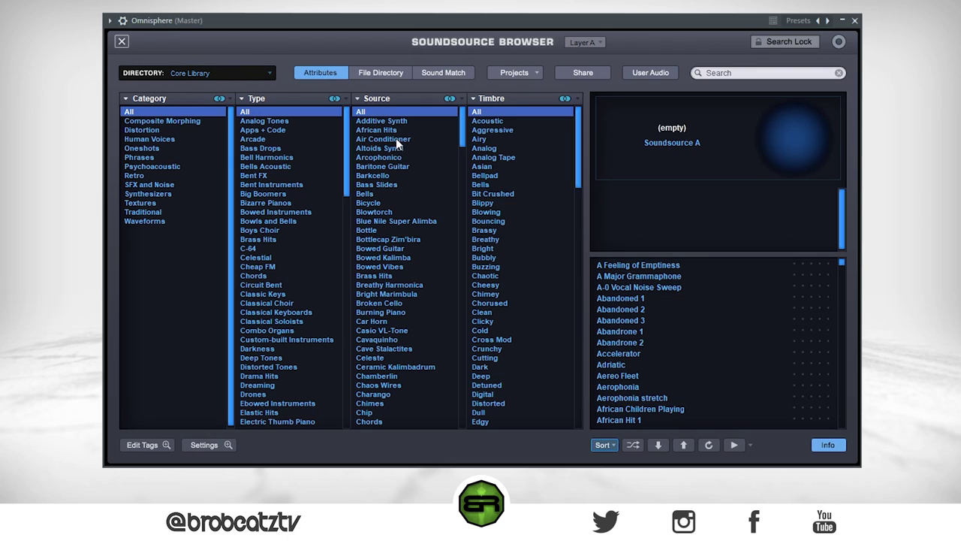
Search the soundsource library for 'organic'
{"action": "left_click", "coordinate": [729, 73]}
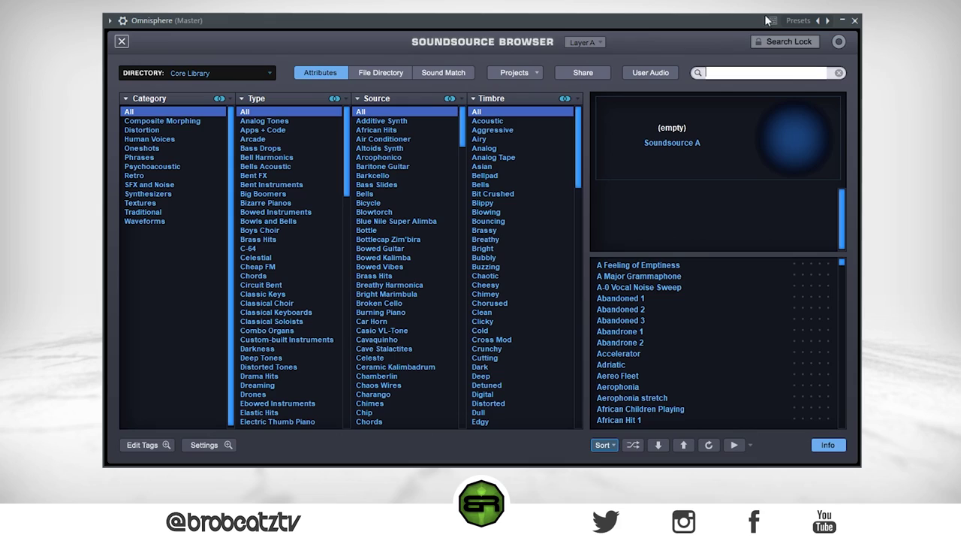
{"action": "type", "text": "organic"}
{"action": "left_click", "coordinate": [699, 73]}
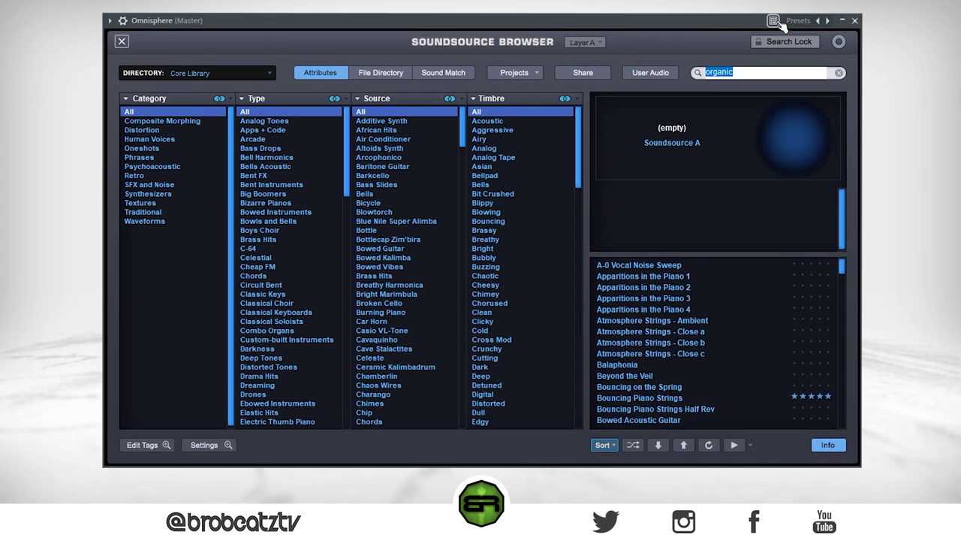
Audition the organic results, from Atmosphere Strings through Organic Rhodes Mechanics
{"action": "left_click", "coordinate": [664, 355]}
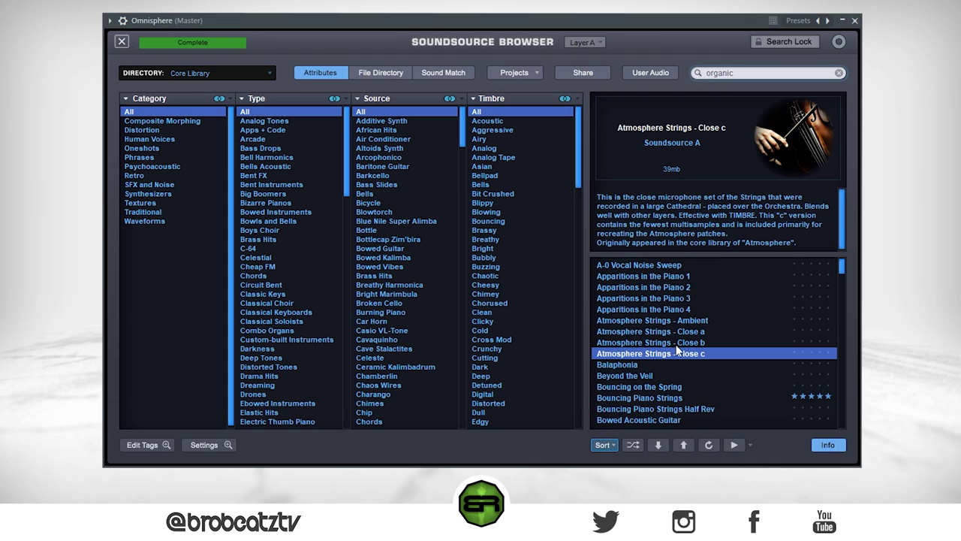
{"action": "scroll", "coordinate": [680, 347], "scroll_direction": "down", "scroll_amount": 4}
{"action": "left_click", "coordinate": [681, 344]}
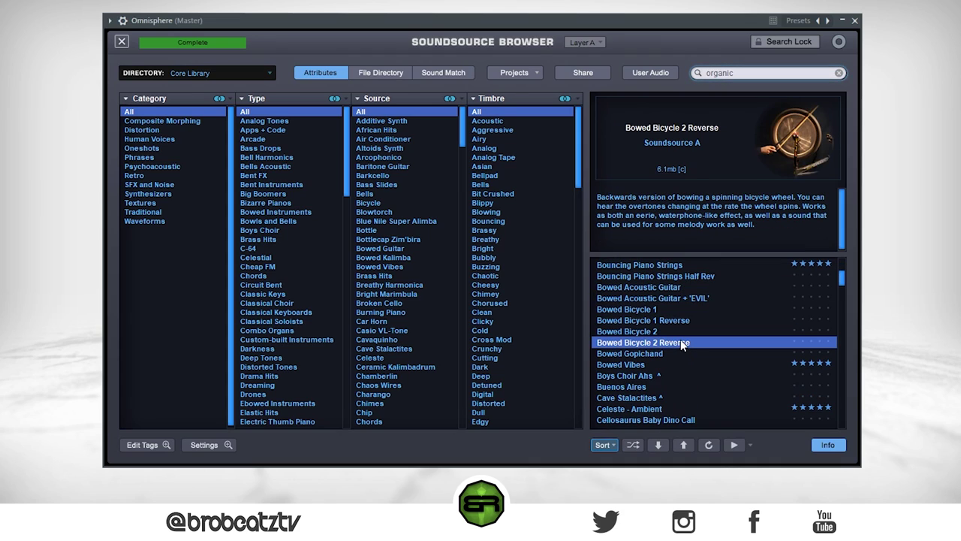
{"action": "left_click", "coordinate": [673, 386]}
{"action": "scroll", "coordinate": [673, 384], "scroll_direction": "down", "scroll_amount": 5}
{"action": "left_click", "coordinate": [673, 382]}
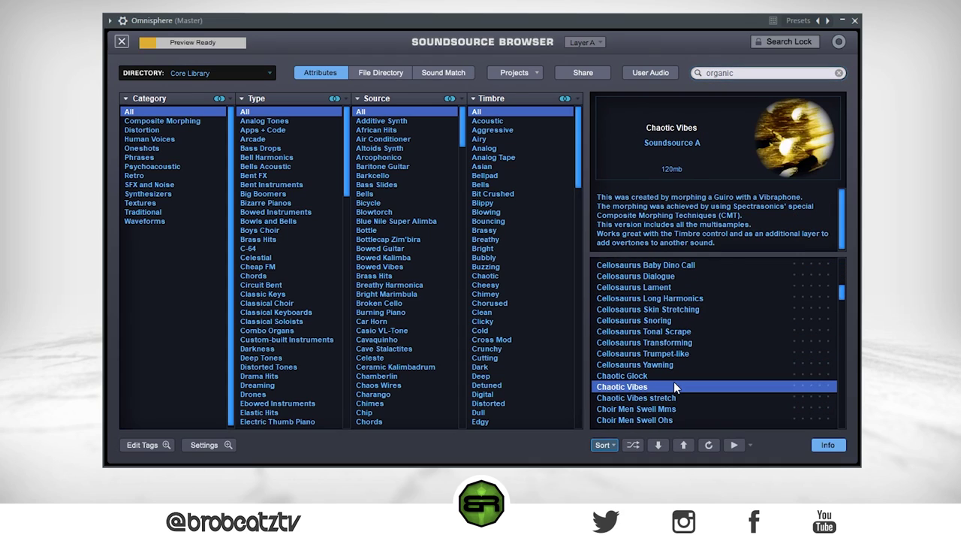
{"action": "scroll", "coordinate": [674, 382], "scroll_direction": "down", "scroll_amount": 4}
{"action": "scroll", "coordinate": [677, 379], "scroll_direction": "down", "scroll_amount": 4}
{"action": "left_click", "coordinate": [676, 376]}
{"action": "scroll", "coordinate": [677, 376], "scroll_direction": "down", "scroll_amount": 4}
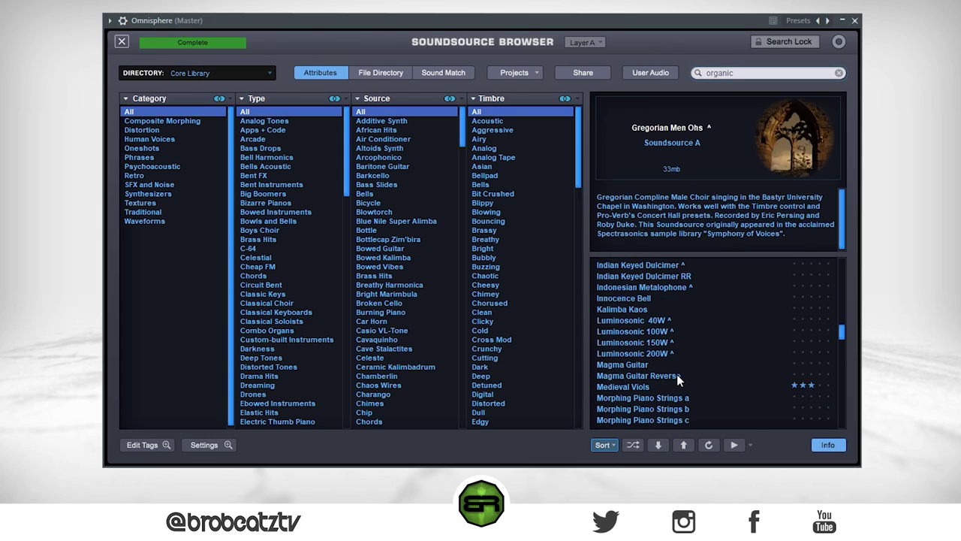
{"action": "left_click", "coordinate": [677, 376]}
{"action": "scroll", "coordinate": [676, 375], "scroll_direction": "down", "scroll_amount": 5}
{"action": "scroll", "coordinate": [676, 374], "scroll_direction": "down", "scroll_amount": 1}
{"action": "left_click", "coordinate": [677, 375]}
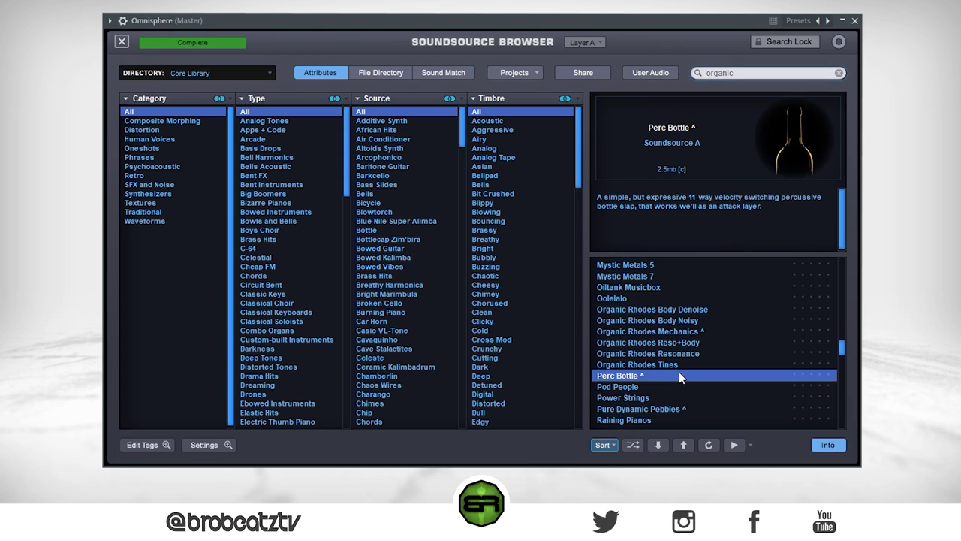
{"action": "left_click", "coordinate": [673, 299]}
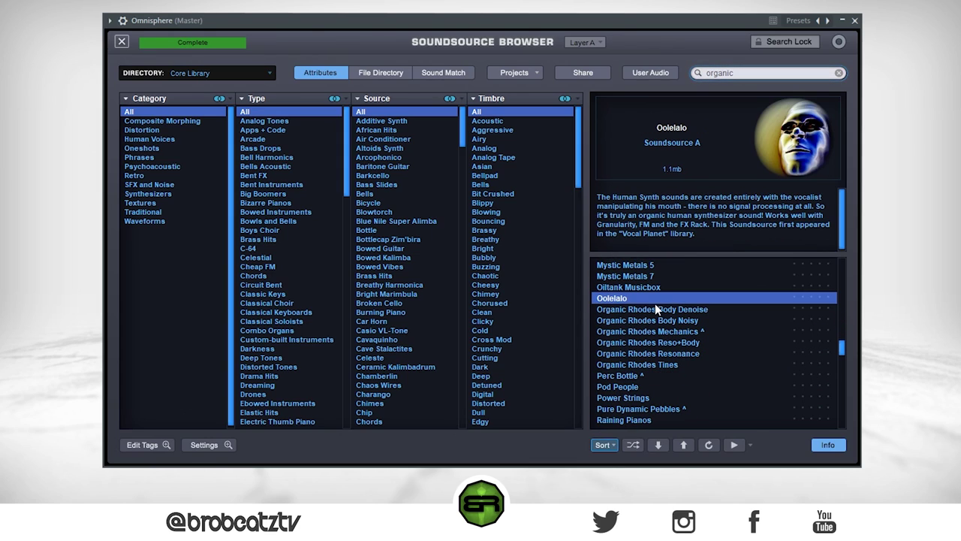
{"action": "left_click", "coordinate": [660, 342]}
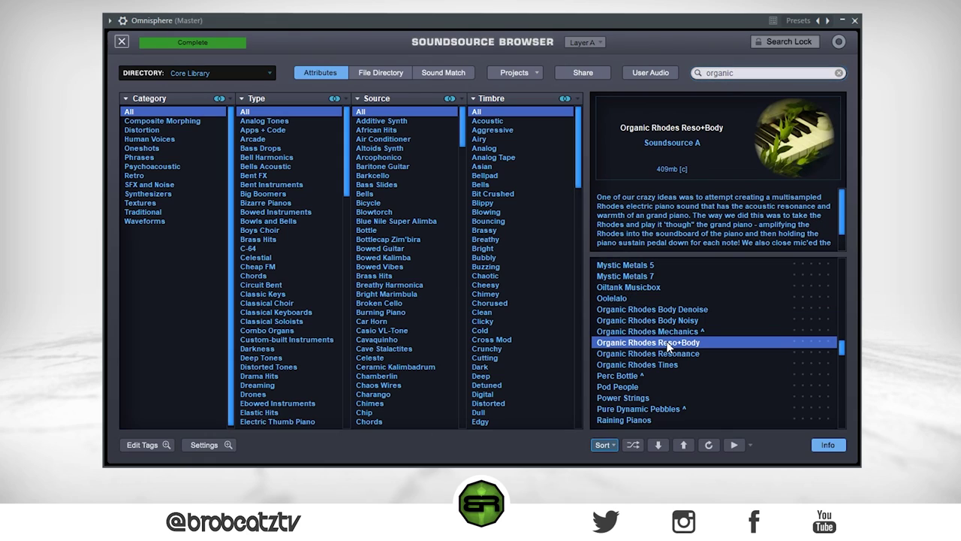
{"action": "left_click", "coordinate": [659, 333]}
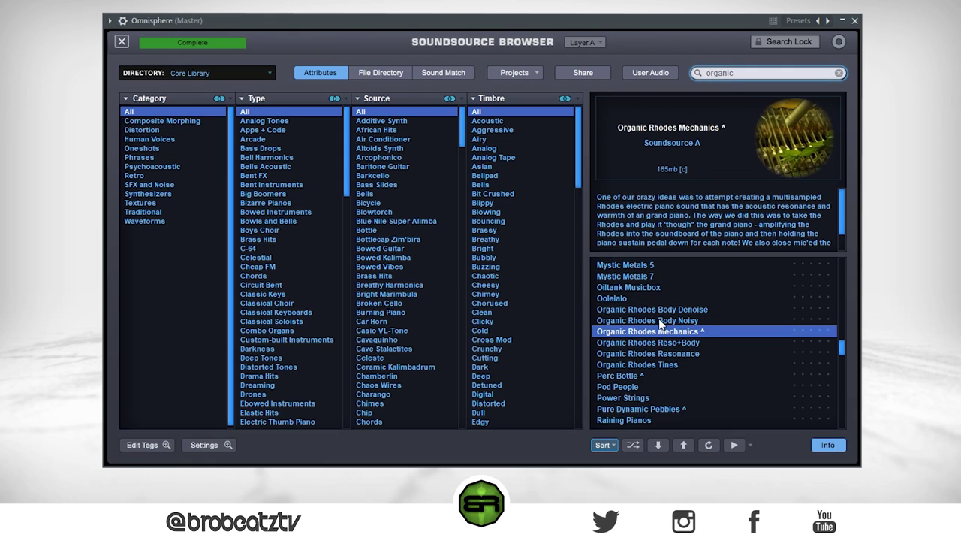
Load Organic Rhodes Body Noisy into layer A, rate it three stars, and close the browser
{"action": "left_click", "coordinate": [659, 319]}
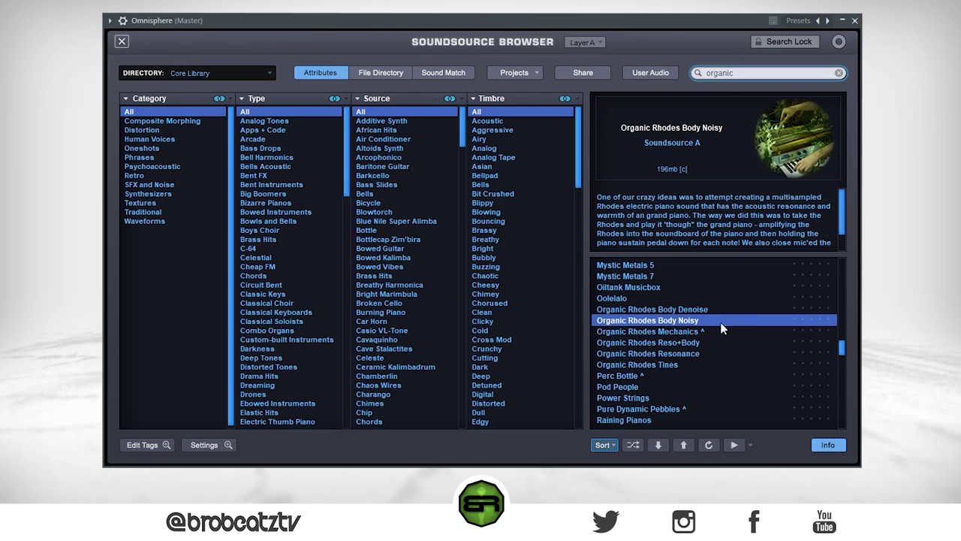
{"action": "left_click", "coordinate": [811, 323]}
{"action": "left_click", "coordinate": [121, 41]}
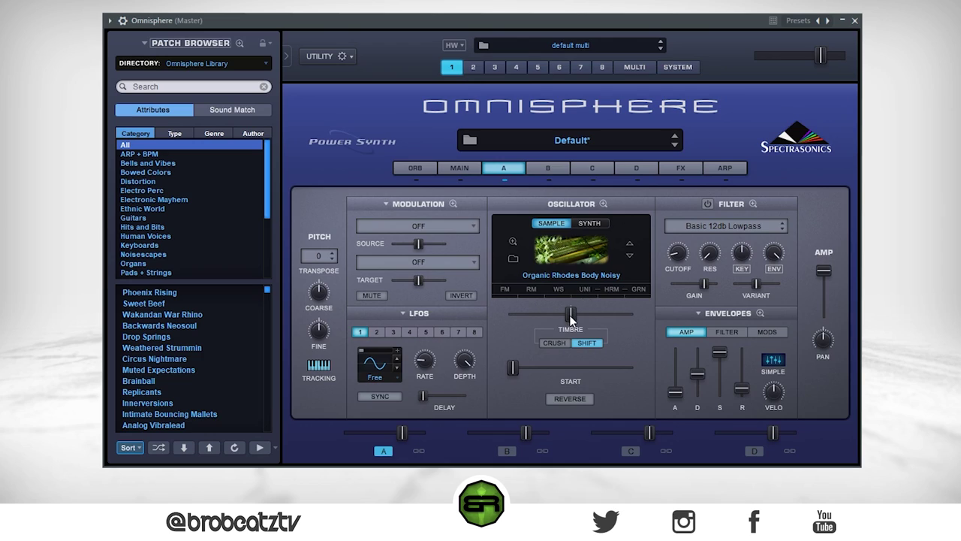
Raise layer A's Timbre past 0.831 and pull the amp envelope sustain down
{"action": "mouse_move", "coordinate": [571, 320]}
{"action": "left_click_drag", "start_coordinate": [571, 320], "coordinate": [499, 329]}
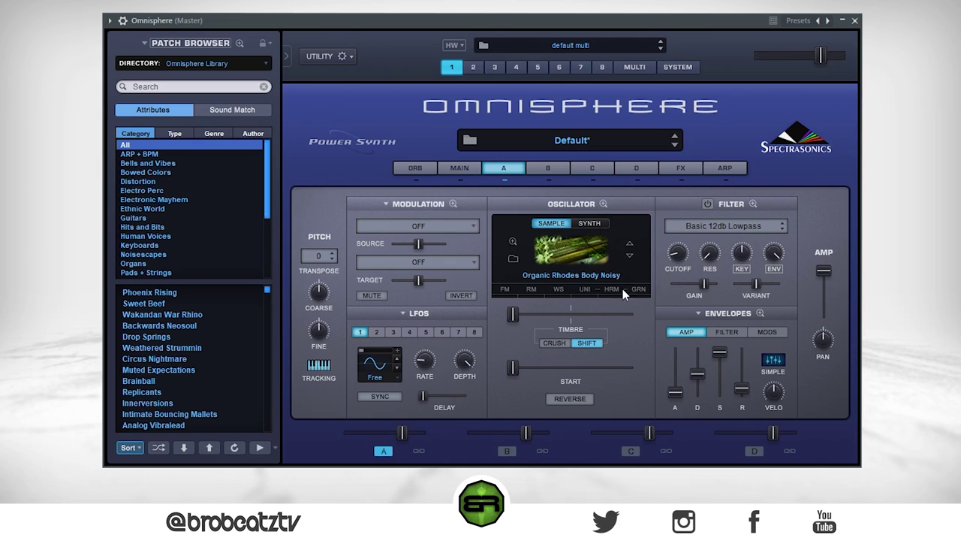
{"action": "left_click_drag", "start_coordinate": [513, 316], "coordinate": [628, 316]}
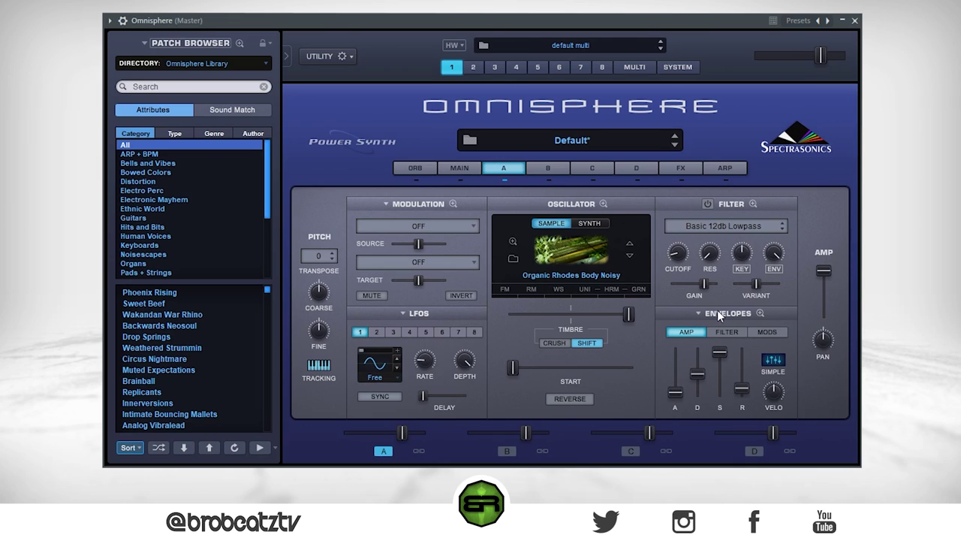
{"action": "left_click_drag", "start_coordinate": [719, 350], "coordinate": [698, 356]}
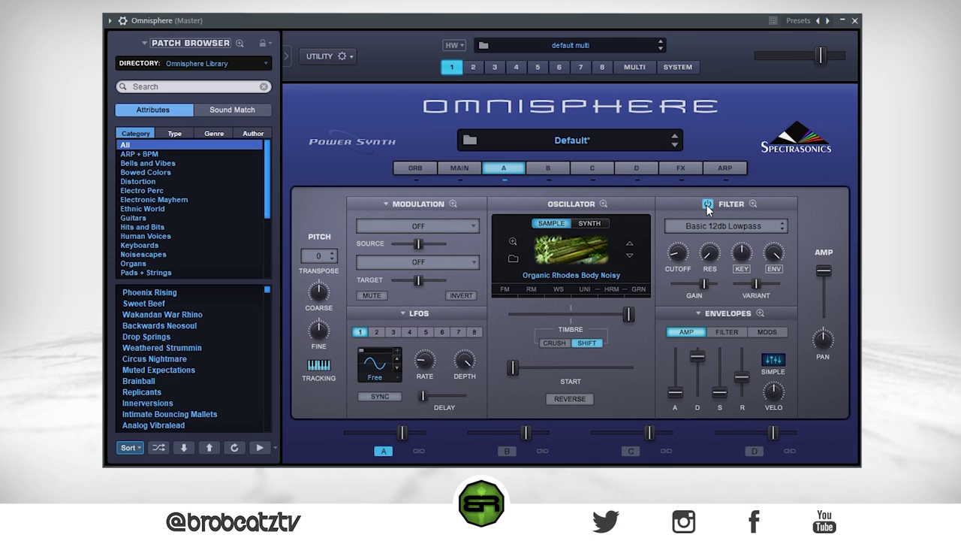
{"action": "left_click", "coordinate": [696, 227]}
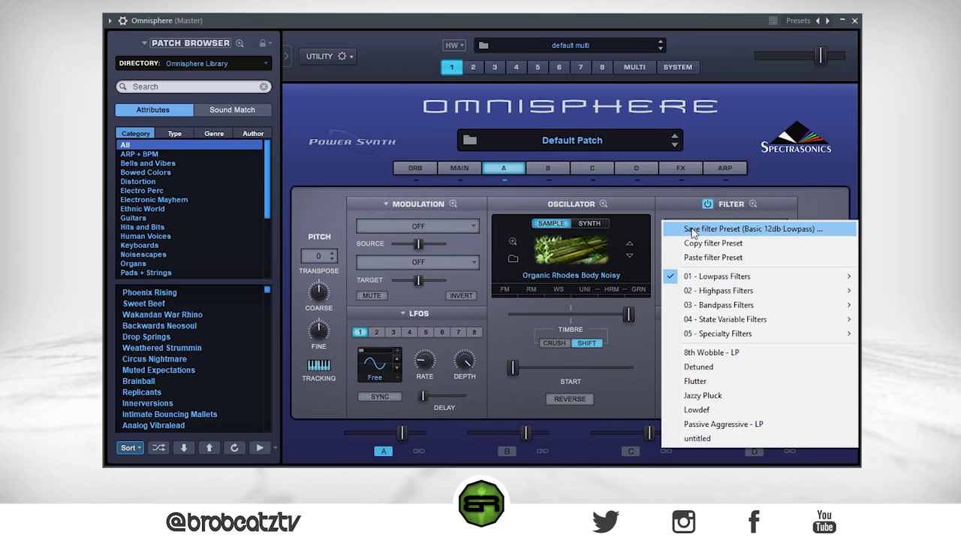
{"action": "mouse_move", "coordinate": [840, 285]}
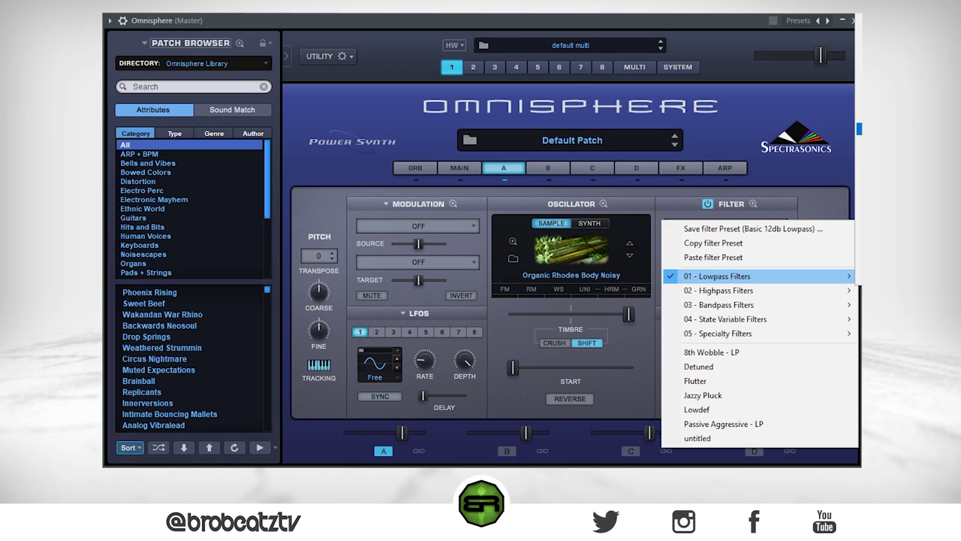
{"action": "left_click", "coordinate": [860, 129]}
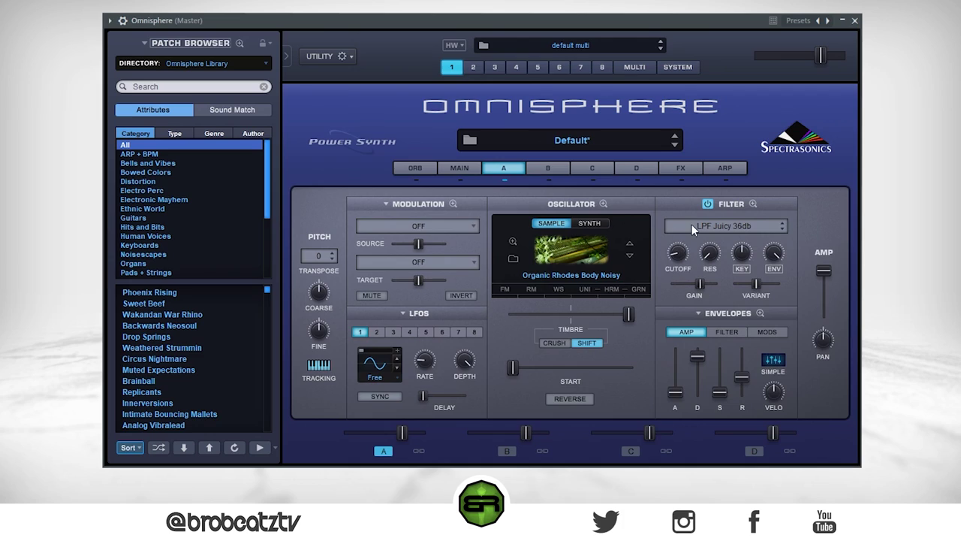
{"action": "mouse_move", "coordinate": [679, 248]}
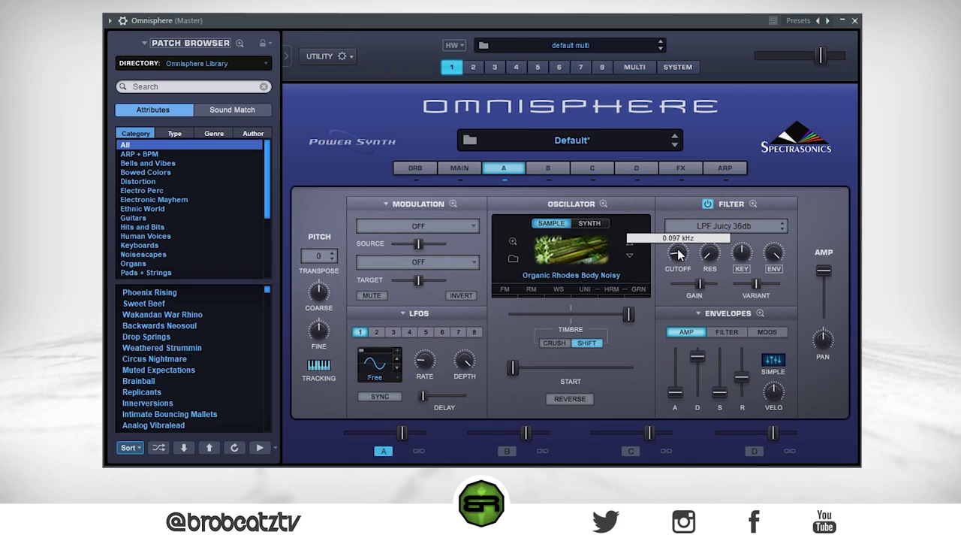
{"action": "left_click", "coordinate": [709, 204]}
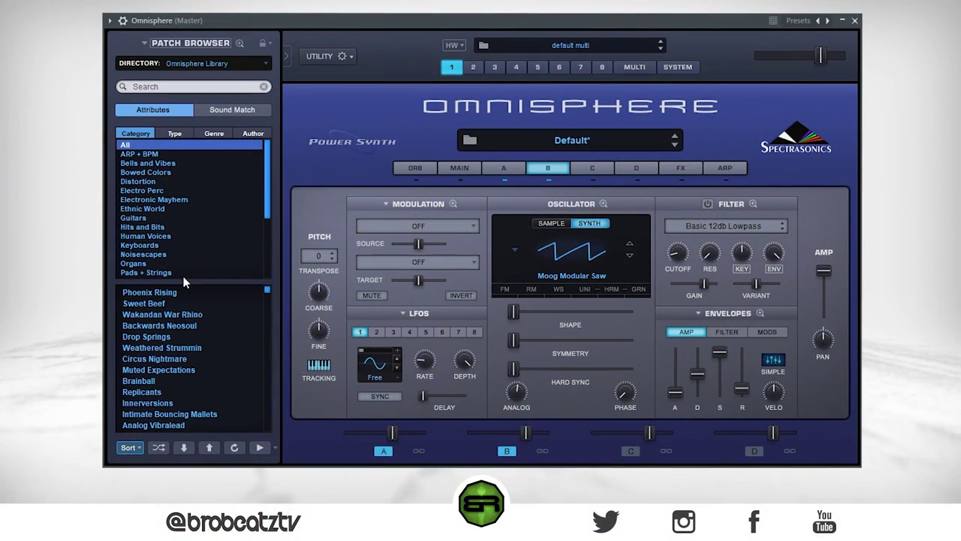
Set layer B's oscillator to SAMPLE and open its Soundsource Browser's search field
{"action": "left_click", "coordinate": [548, 224]}
{"action": "left_click", "coordinate": [545, 254]}
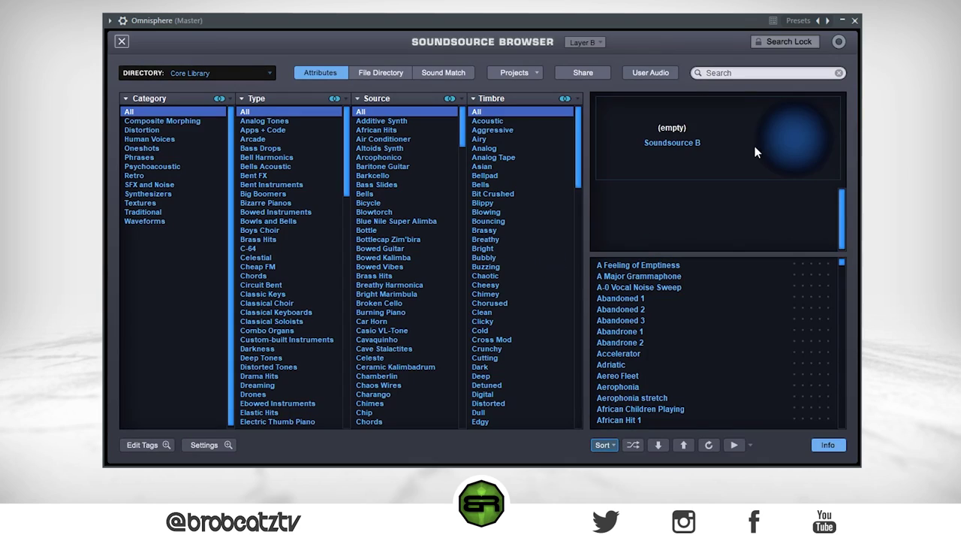
{"action": "left_click", "coordinate": [741, 73]}
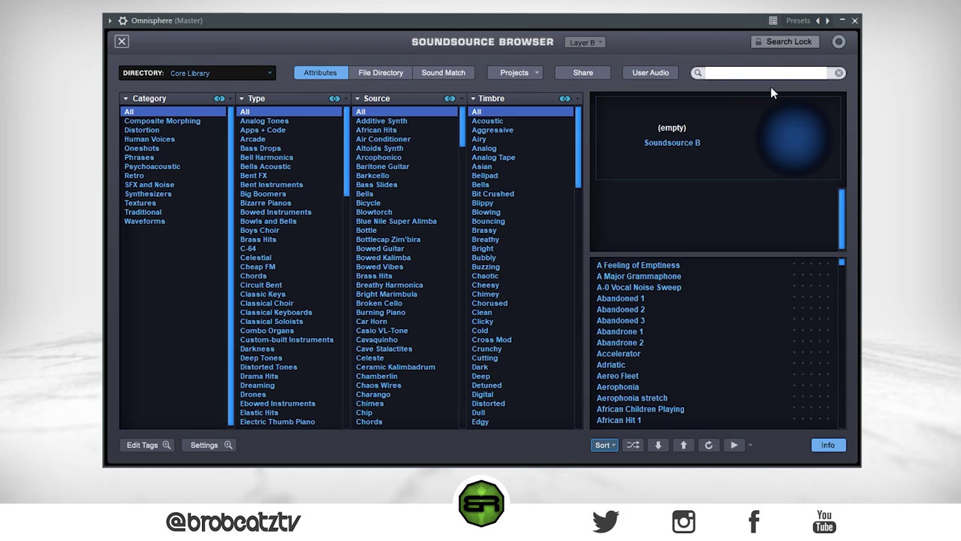
Search 'string guitar' and audition results from Fingerstyle Harmonics to Twelve String BowDrone
{"action": "type", "text": "string guitar"}
{"action": "triple_click", "coordinate": [710, 72]}
{"action": "key", "text": "Return"}
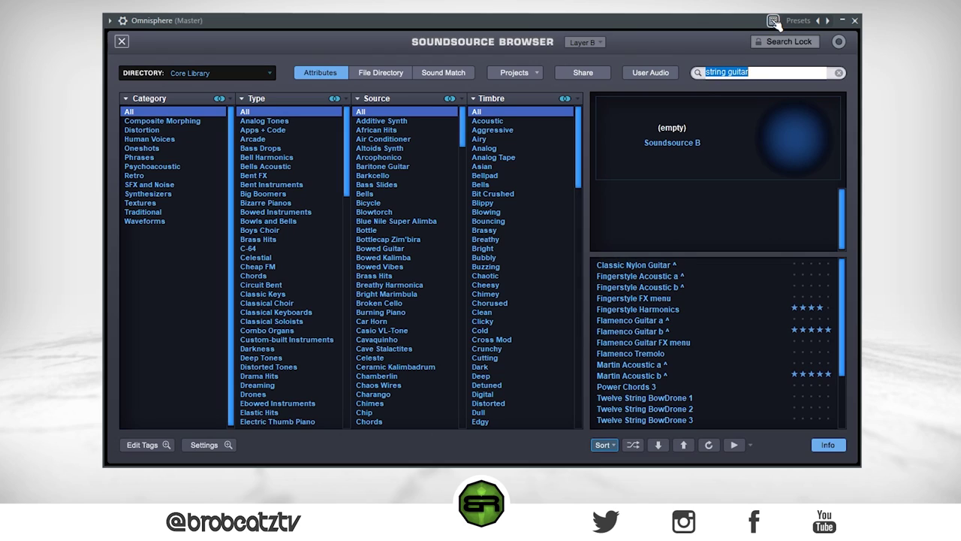
{"action": "left_click", "coordinate": [650, 309]}
{"action": "left_click", "coordinate": [676, 331]}
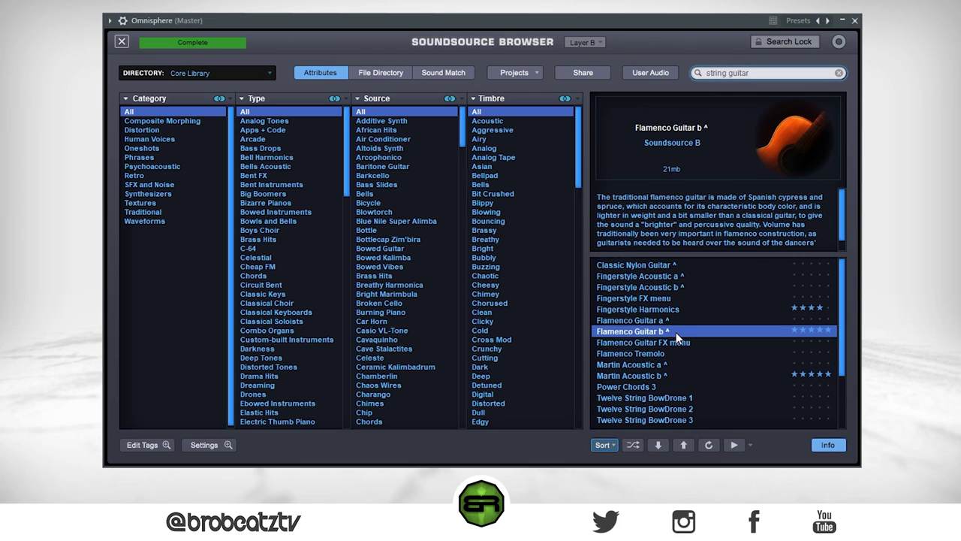
{"action": "left_click", "coordinate": [676, 342]}
{"action": "left_click", "coordinate": [672, 353]}
{"action": "scroll", "coordinate": [672, 359], "scroll_direction": "down", "scroll_amount": 1}
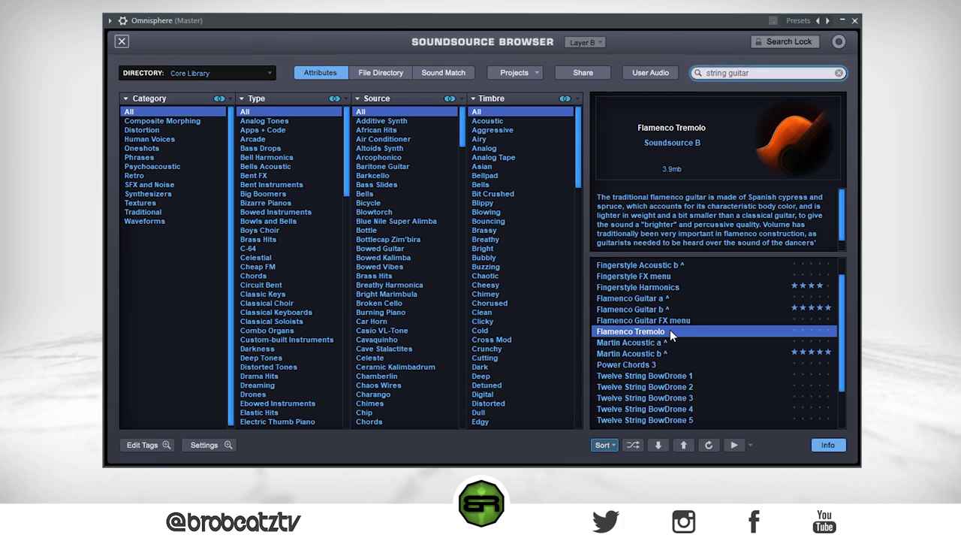
{"action": "left_click", "coordinate": [653, 343]}
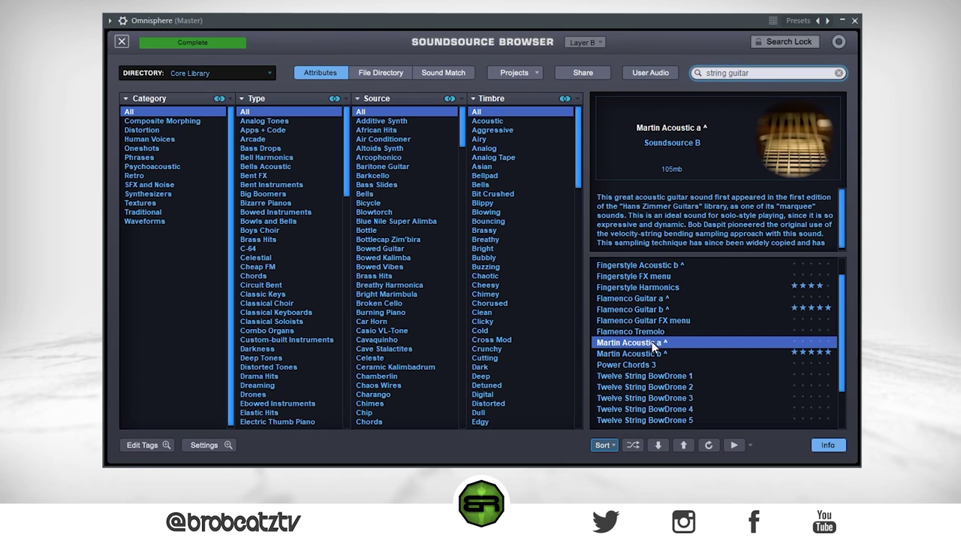
{"action": "left_click", "coordinate": [656, 366]}
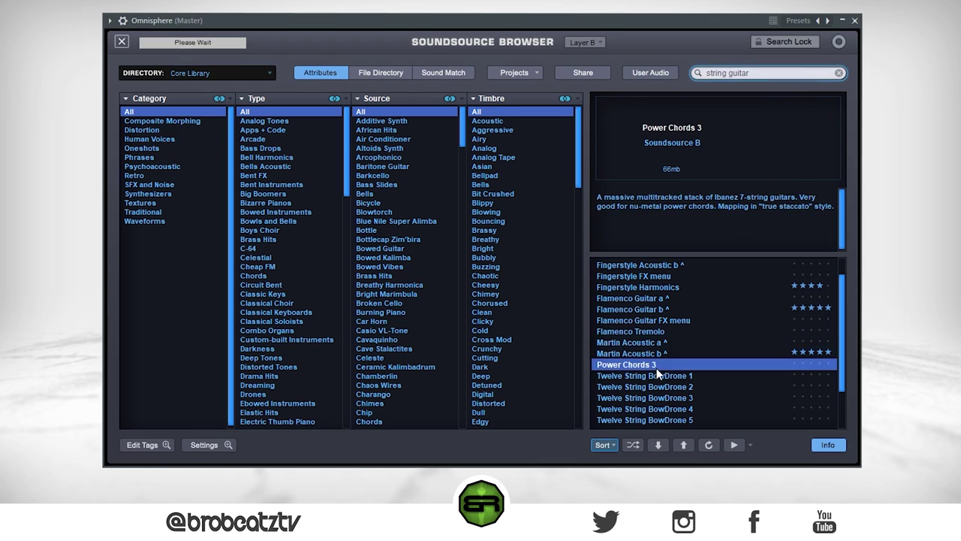
{"action": "left_click", "coordinate": [658, 375]}
Load Twelve String Guitar into layer B, rate it 3 stars, and close the browser
{"action": "scroll", "coordinate": [666, 357], "scroll_direction": "down", "scroll_amount": 3}
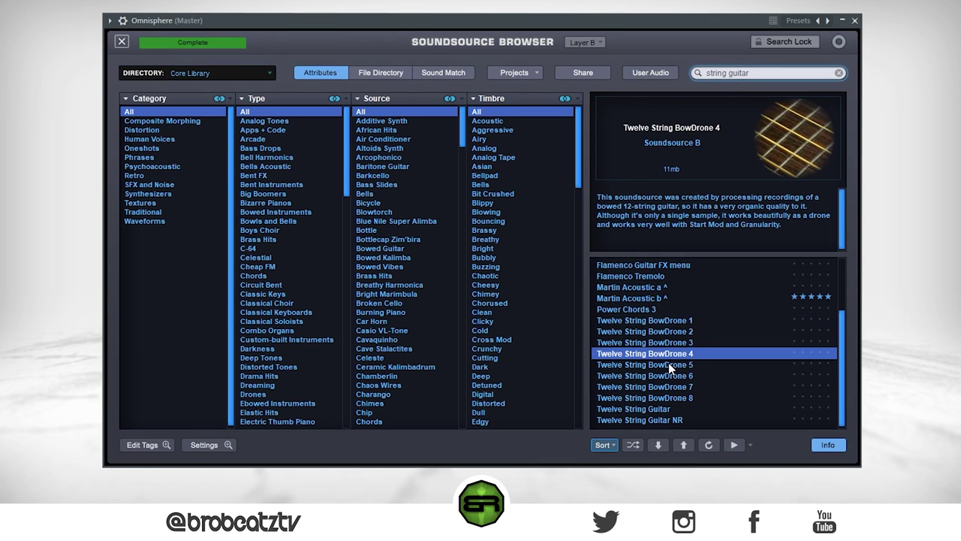
{"action": "left_click", "coordinate": [665, 408]}
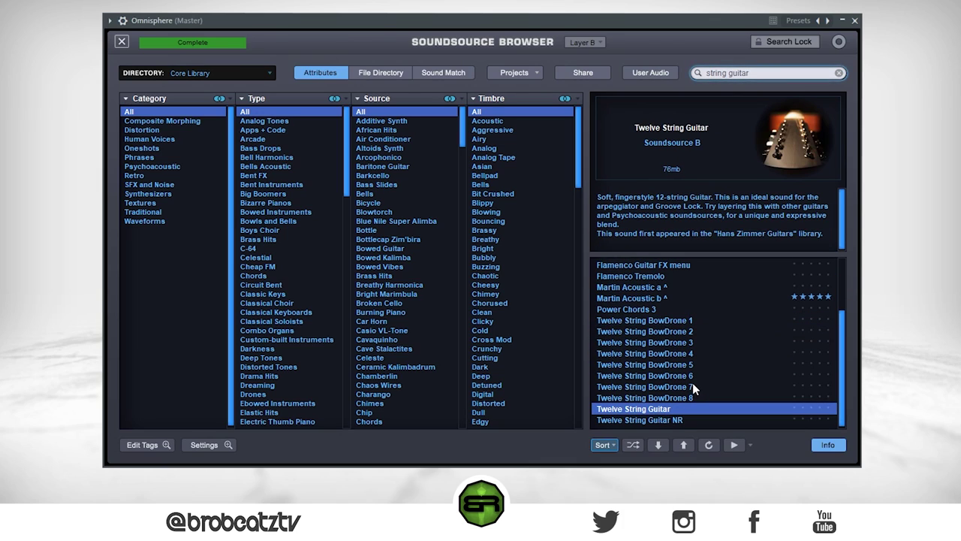
{"action": "left_click", "coordinate": [812, 407]}
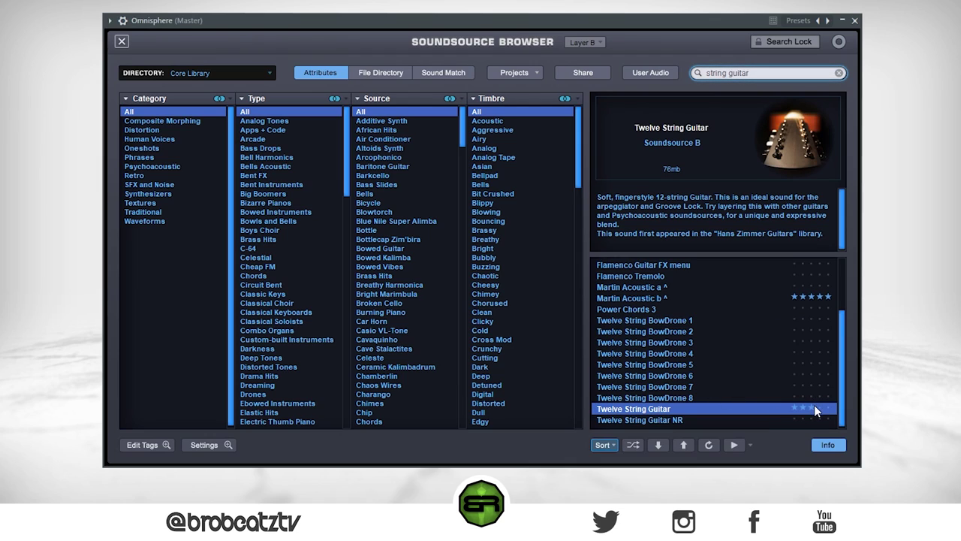
{"action": "left_click", "coordinate": [121, 42]}
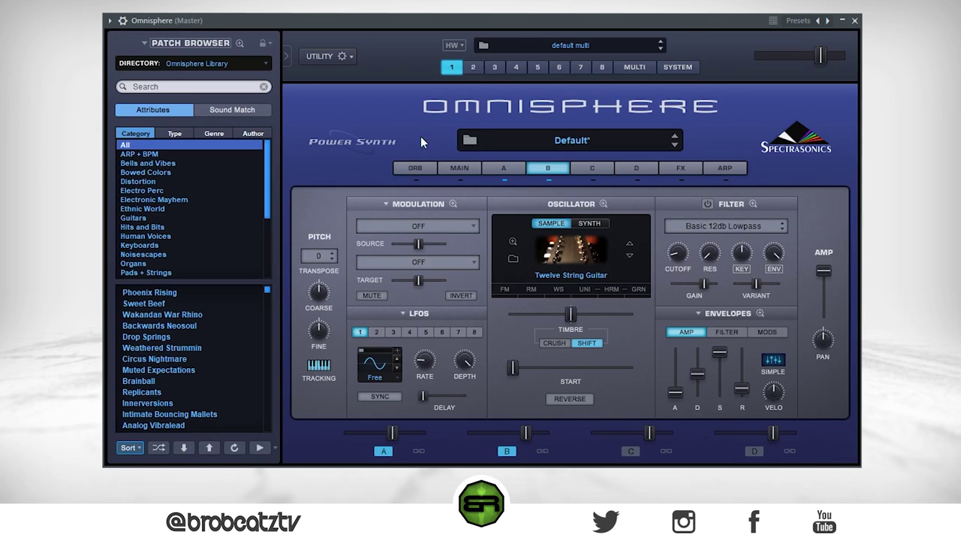
Give layer B an LPF UVI 3 filter and lower its cutoff
{"action": "left_click", "coordinate": [696, 225]}
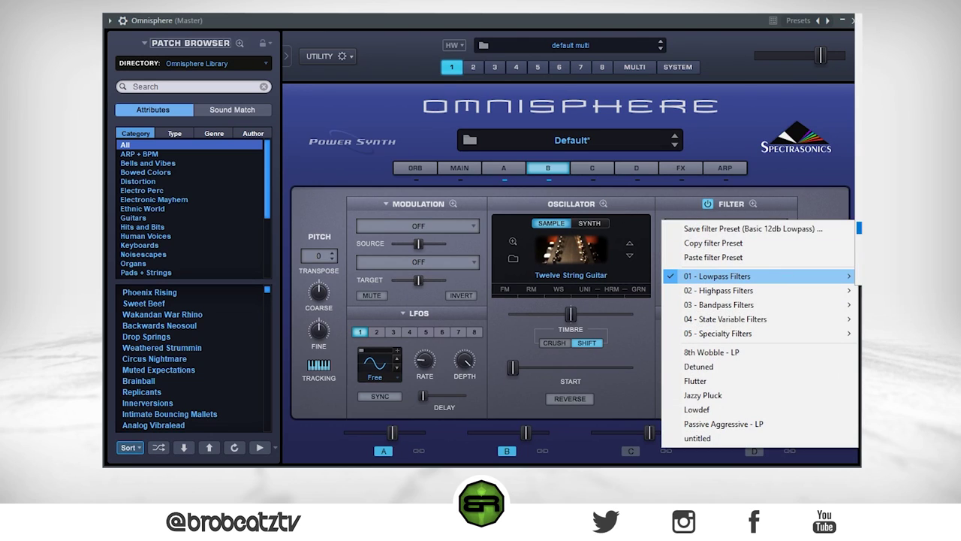
{"action": "left_click", "coordinate": [860, 234]}
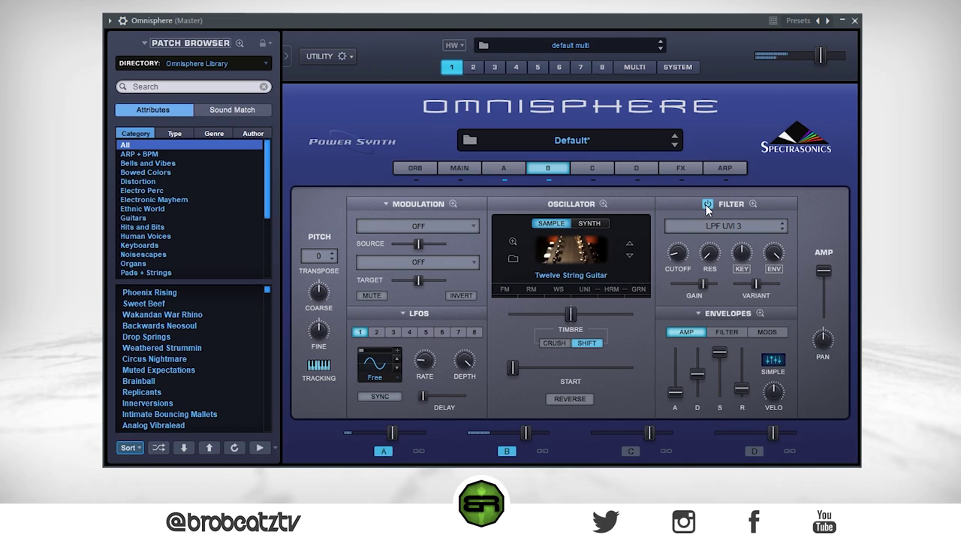
{"action": "left_click_drag", "start_coordinate": [683, 246], "coordinate": [683, 226]}
Lower the amp sustain, shorten the release, and drop Timbre to its minimum
{"action": "left_click_drag", "start_coordinate": [720, 353], "coordinate": [697, 359]}
{"action": "left_click_drag", "start_coordinate": [742, 388], "coordinate": [741, 379]}
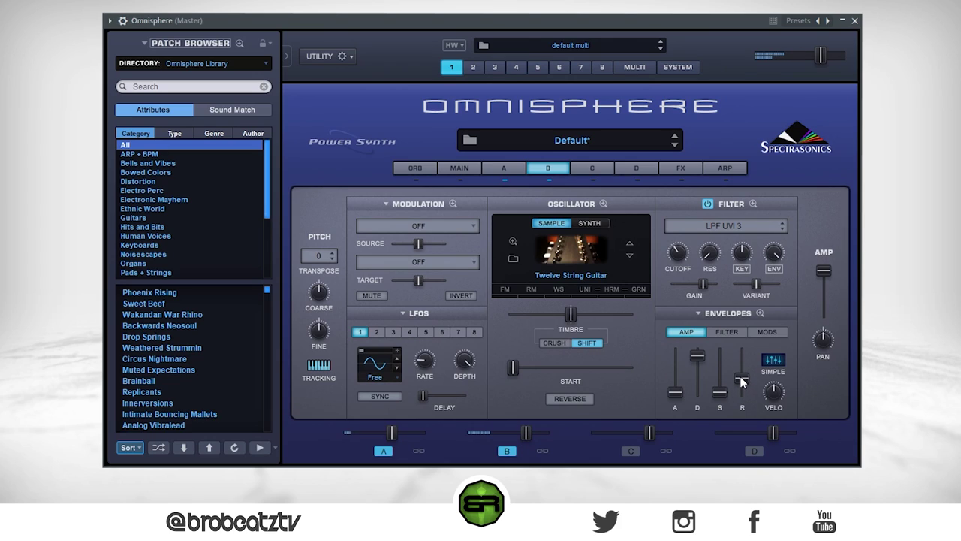
{"action": "left_click_drag", "start_coordinate": [577, 319], "coordinate": [564, 318]}
{"action": "left_click_drag", "start_coordinate": [563, 318], "coordinate": [521, 318]}
{"action": "left_click_drag", "start_coordinate": [523, 315], "coordinate": [573, 323]}
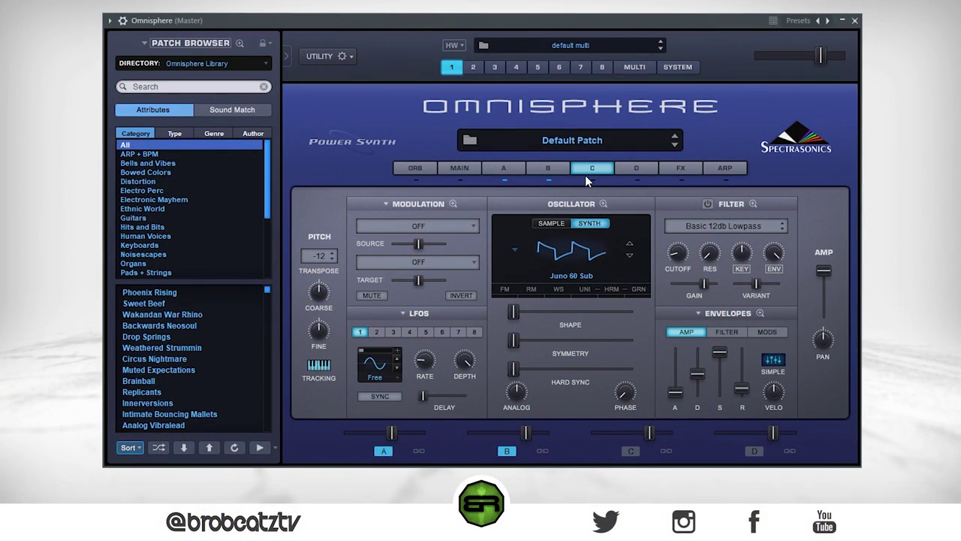
Reset layer C's transpose to 0, switch it to SAMPLE, and open its Soundsource Browser
{"action": "left_click", "coordinate": [317, 256]}
{"action": "left_click", "coordinate": [325, 465]}
{"action": "left_click", "coordinate": [551, 223]}
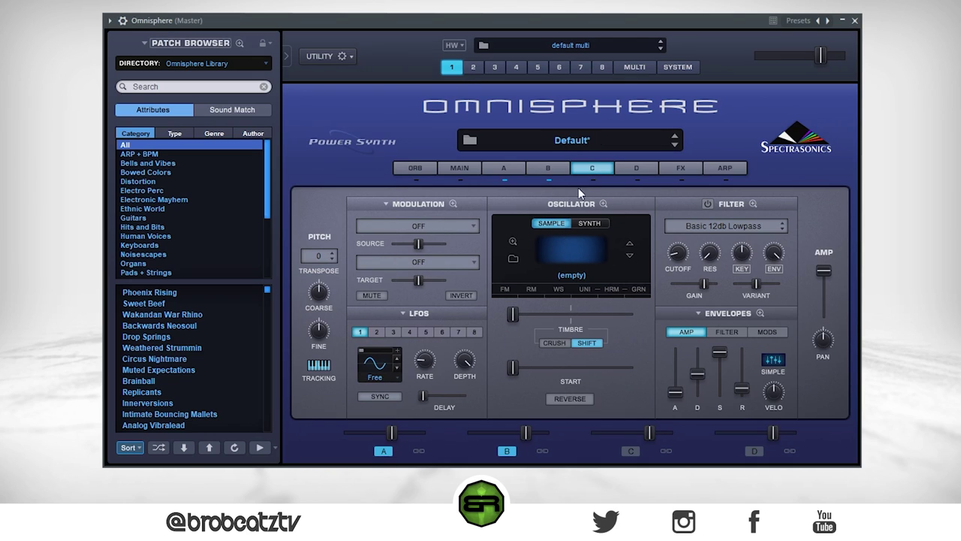
{"action": "left_click", "coordinate": [578, 256]}
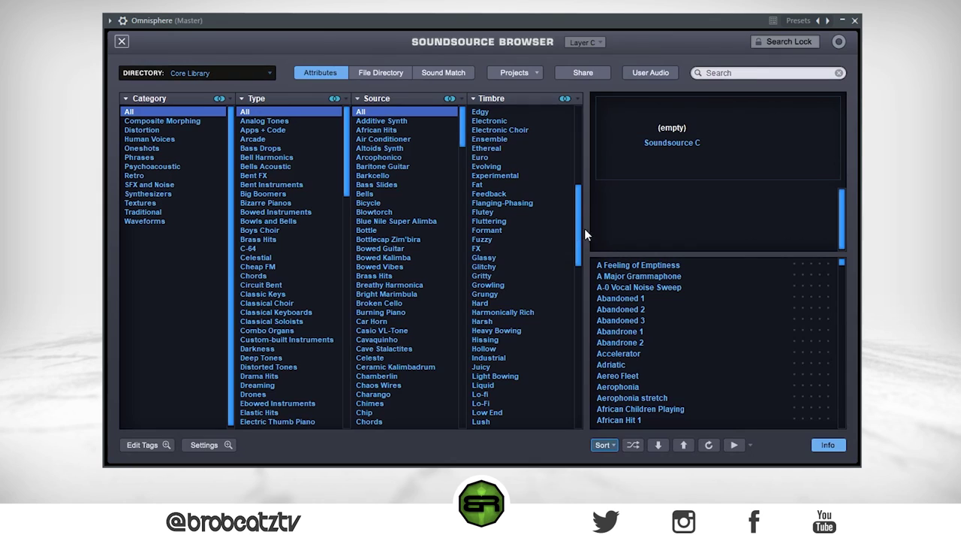
Choose the Core Library and search for 'reverse'
{"action": "left_click", "coordinate": [202, 73]}
{"action": "left_click", "coordinate": [206, 105]}
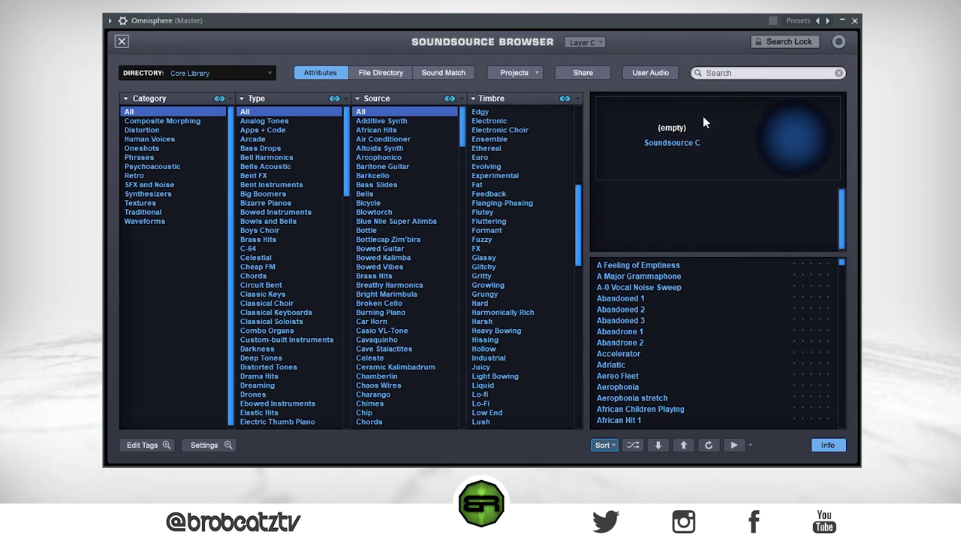
{"action": "left_click", "coordinate": [732, 75]}
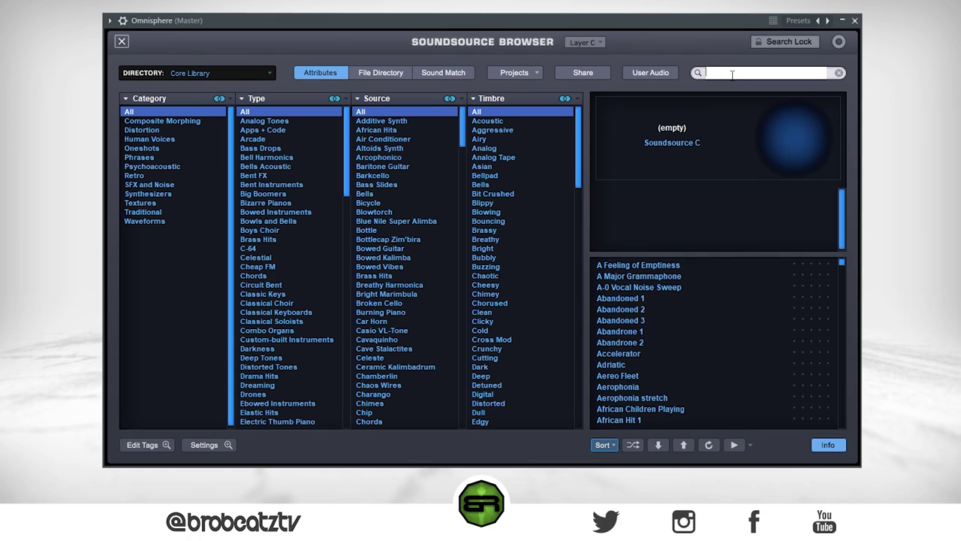
{"action": "type", "text": "reverse"}
{"action": "key", "text": "Return"}
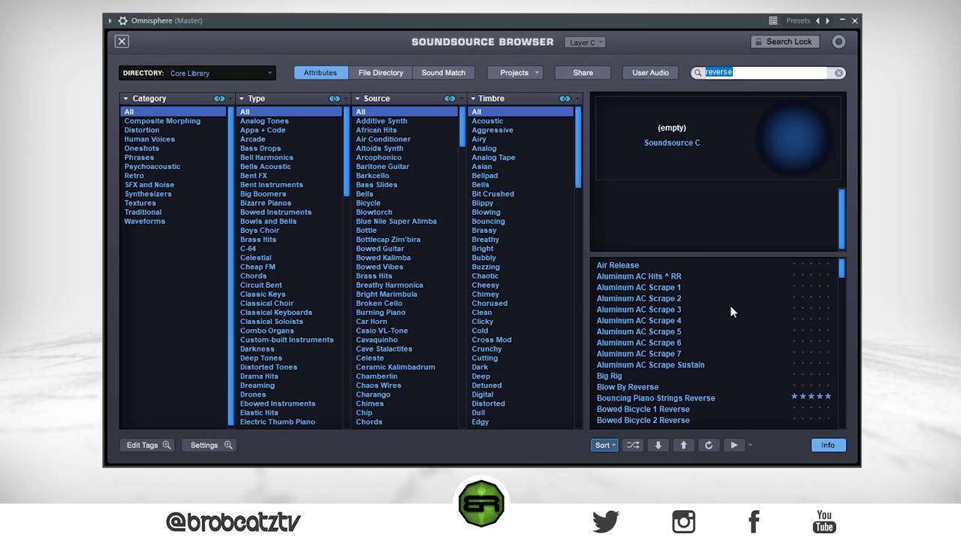
Audition reverse results from Aluminum AC Scrape 1 through Clock Shop Half Reverse
{"action": "left_click", "coordinate": [668, 286]}
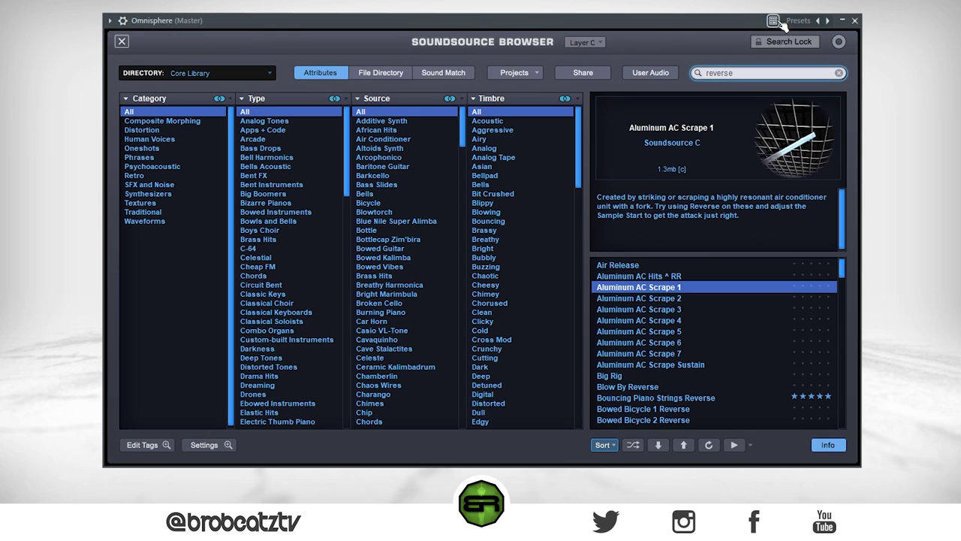
{"action": "scroll", "coordinate": [714, 316], "scroll_direction": "down", "scroll_amount": 3}
{"action": "left_click", "coordinate": [699, 320]}
{"action": "left_click", "coordinate": [678, 365]}
{"action": "scroll", "coordinate": [678, 372], "scroll_direction": "down", "scroll_amount": 2}
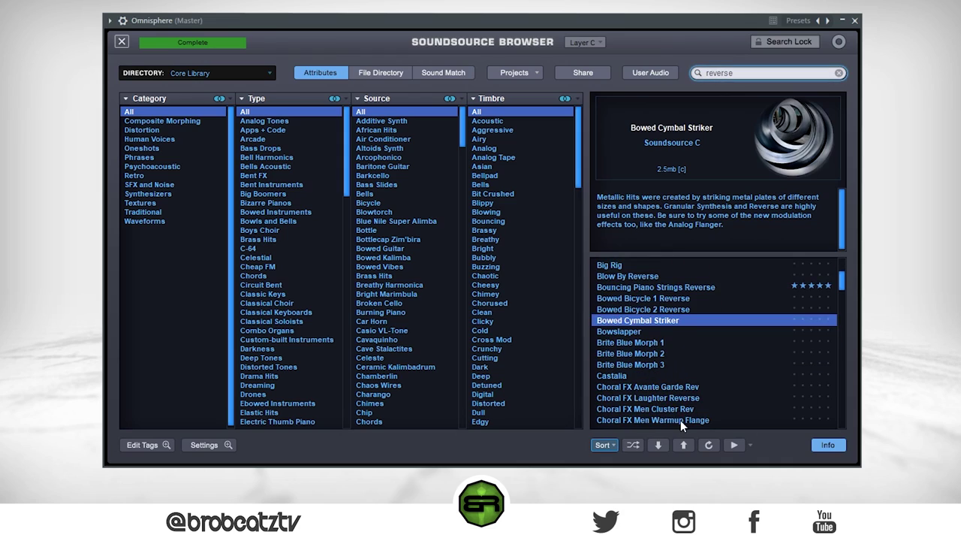
{"action": "left_click", "coordinate": [680, 420]}
{"action": "scroll", "coordinate": [683, 406], "scroll_direction": "down", "scroll_amount": 10}
{"action": "left_click", "coordinate": [691, 354]}
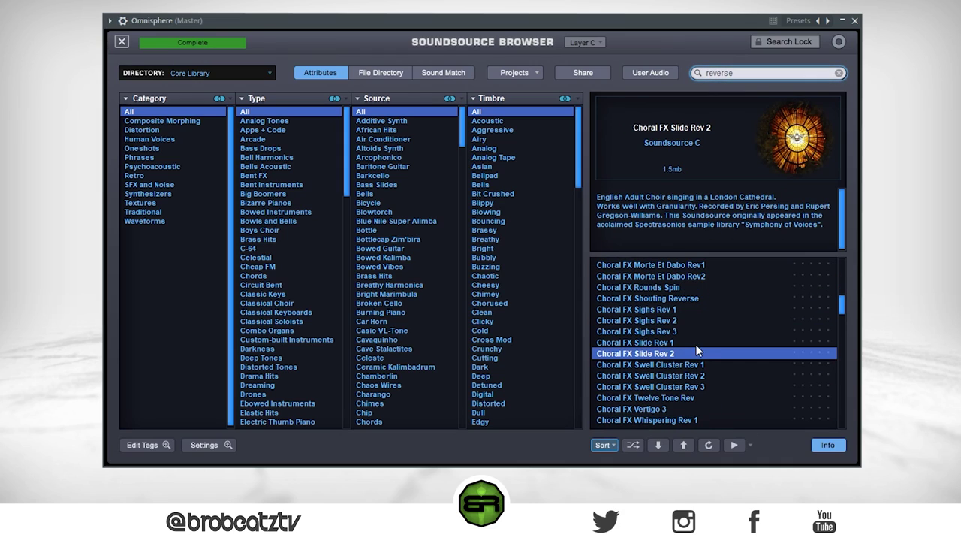
{"action": "scroll", "coordinate": [710, 344], "scroll_direction": "down", "scroll_amount": 4}
{"action": "left_click", "coordinate": [706, 342]}
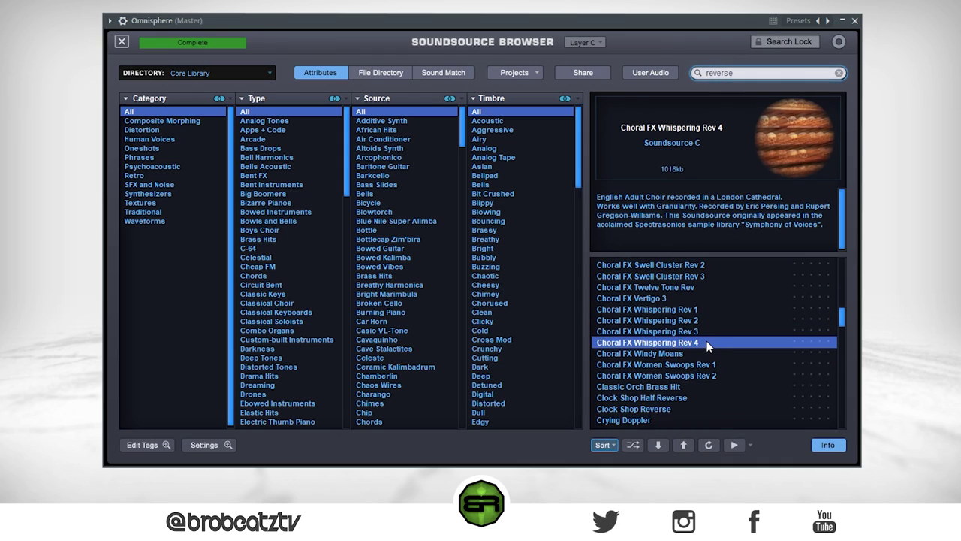
{"action": "left_click", "coordinate": [700, 395]}
Audition more results, including Ebowed Piano Reverse 2, Orch Minor Blast and Ebowed Banjo Jingle Reverse
{"action": "scroll", "coordinate": [700, 383], "scroll_direction": "down", "scroll_amount": 4}
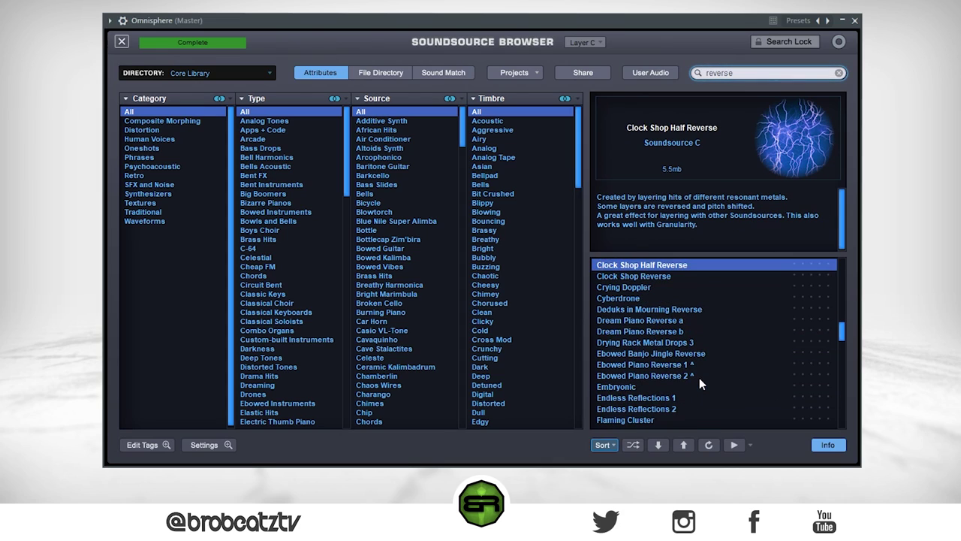
{"action": "left_click", "coordinate": [700, 377]}
{"action": "scroll", "coordinate": [699, 376], "scroll_direction": "down", "scroll_amount": 1}
{"action": "left_click", "coordinate": [694, 380]}
{"action": "scroll", "coordinate": [680, 379], "scroll_direction": "down", "scroll_amount": 6}
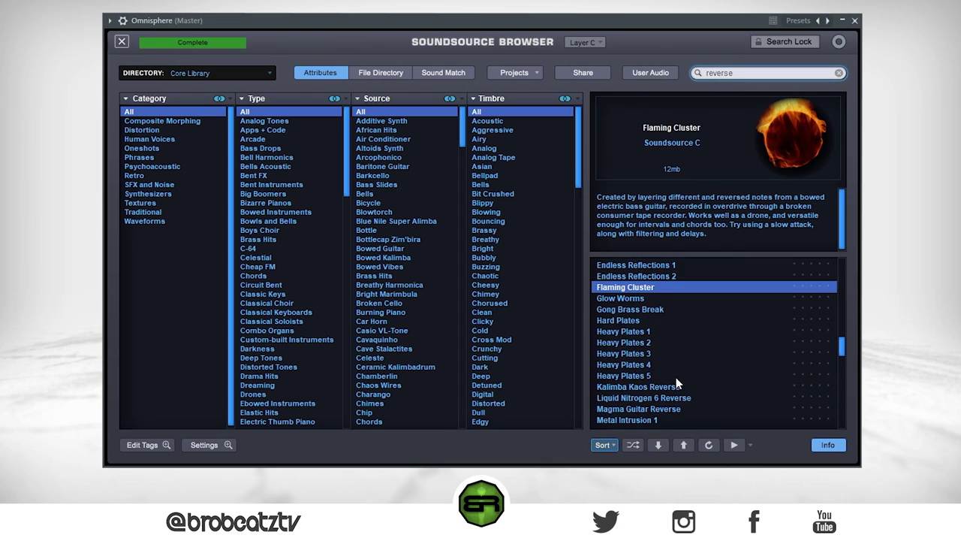
{"action": "left_click", "coordinate": [677, 373]}
{"action": "scroll", "coordinate": [679, 365], "scroll_direction": "up", "scroll_amount": 5}
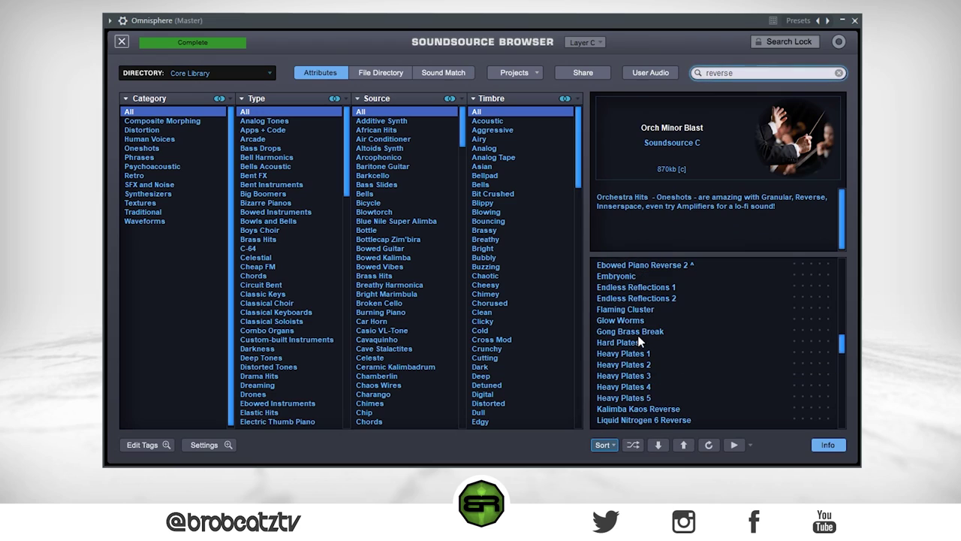
{"action": "left_click", "coordinate": [642, 342]}
{"action": "scroll", "coordinate": [673, 365], "scroll_direction": "down", "scroll_amount": 1}
{"action": "scroll", "coordinate": [671, 367], "scroll_direction": "up", "scroll_amount": 3}
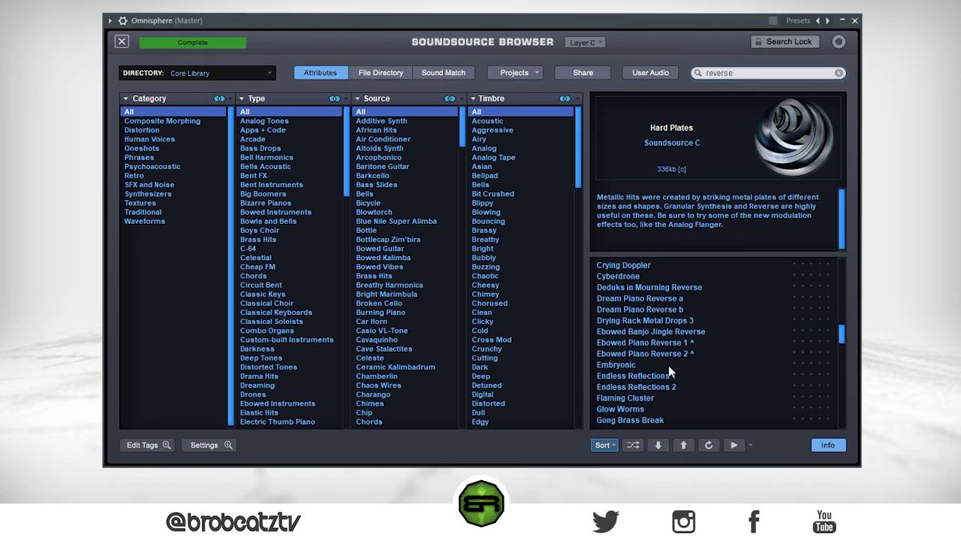
{"action": "left_click", "coordinate": [621, 322]}
{"action": "left_click", "coordinate": [625, 331]}
{"action": "left_click", "coordinate": [636, 342]}
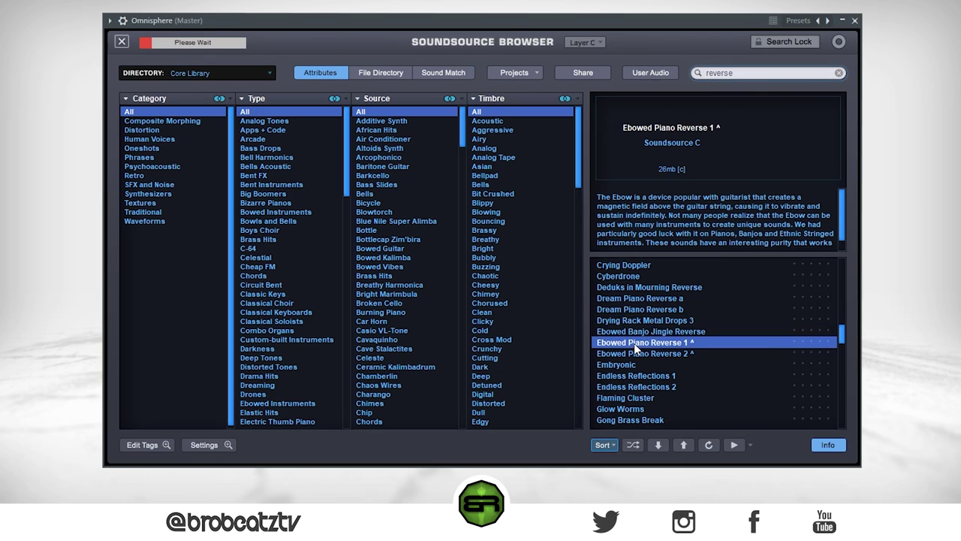
Load Ebowed Banjo Jingle Reverse into layer C, rate it three stars, and close the browser
{"action": "left_click", "coordinate": [640, 333]}
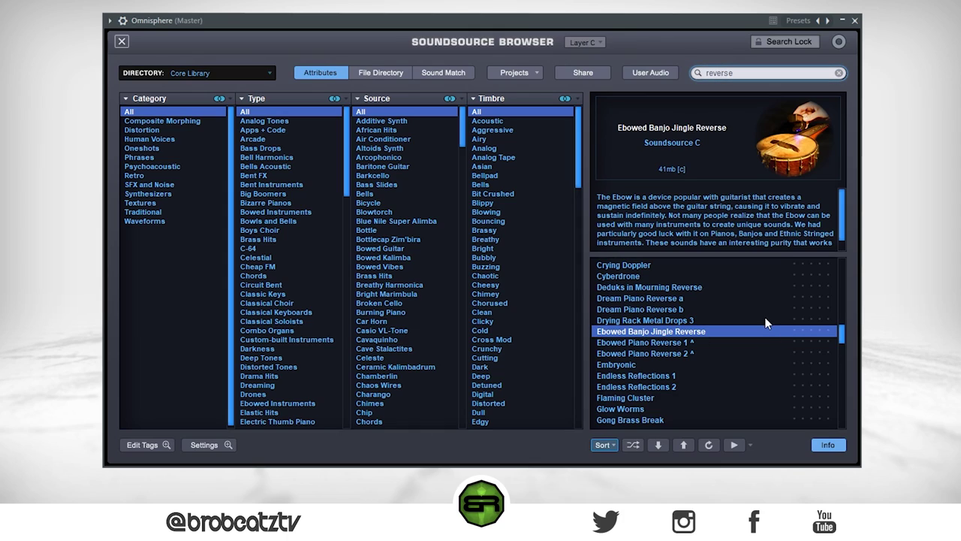
{"action": "left_click", "coordinate": [812, 330]}
{"action": "left_click", "coordinate": [125, 43]}
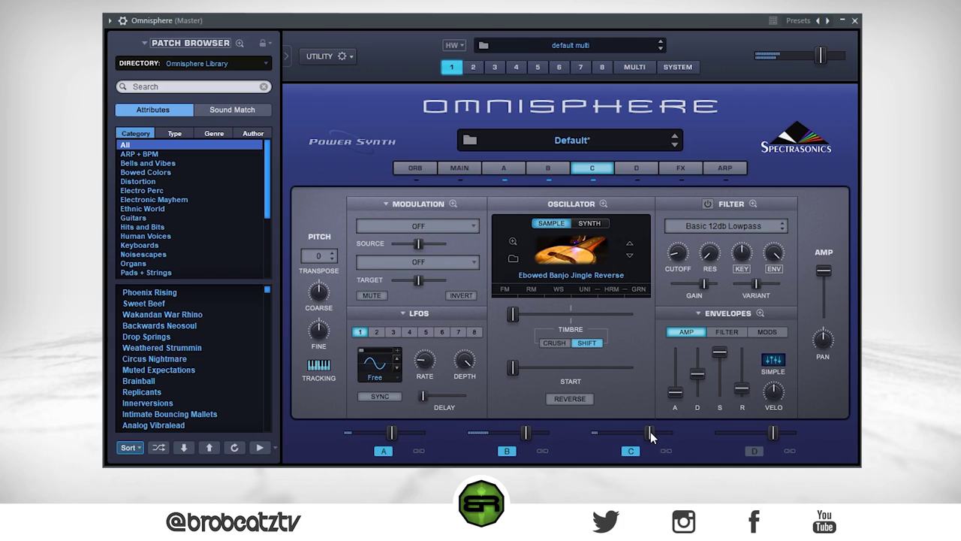
Set layer A's level to -19.7 dB and layer C's to -12.7 dB, then go to FX
{"action": "left_click_drag", "start_coordinate": [651, 432], "coordinate": [620, 433]}
{"action": "left_click_drag", "start_coordinate": [392, 432], "coordinate": [370, 433]}
{"action": "left_click_drag", "start_coordinate": [625, 434], "coordinate": [601, 434]}
{"action": "left_click_drag", "start_coordinate": [372, 433], "coordinate": [391, 435]}
{"action": "left_click_drag", "start_coordinate": [601, 438], "coordinate": [630, 445]}
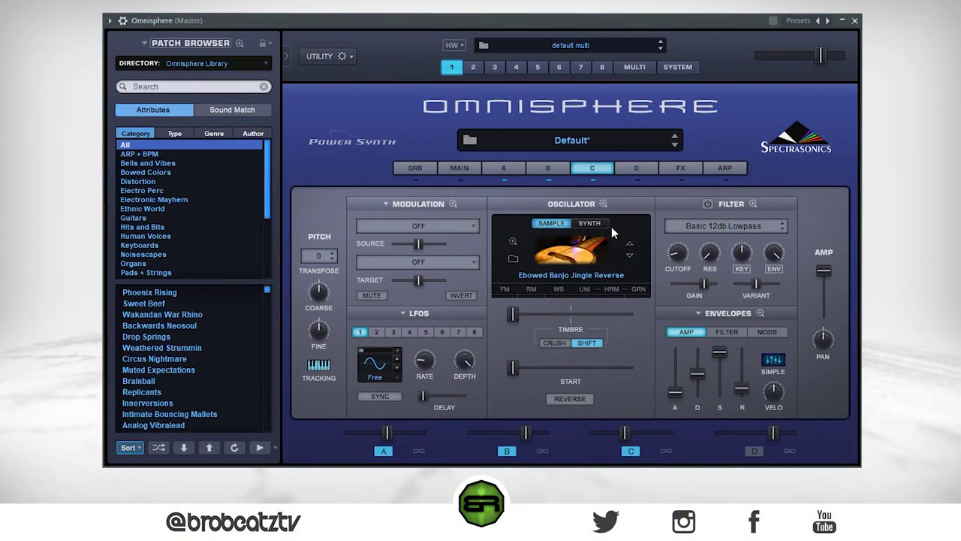
{"action": "left_click", "coordinate": [694, 169]}
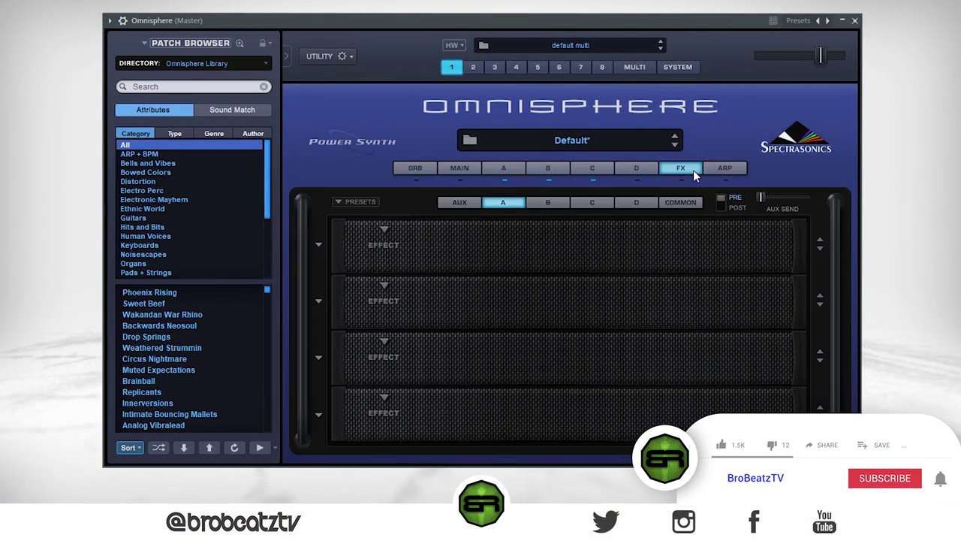
Load a Vintage 3-Band EQ into the first slot of layer A's effects rack
{"action": "left_click", "coordinate": [503, 202]}
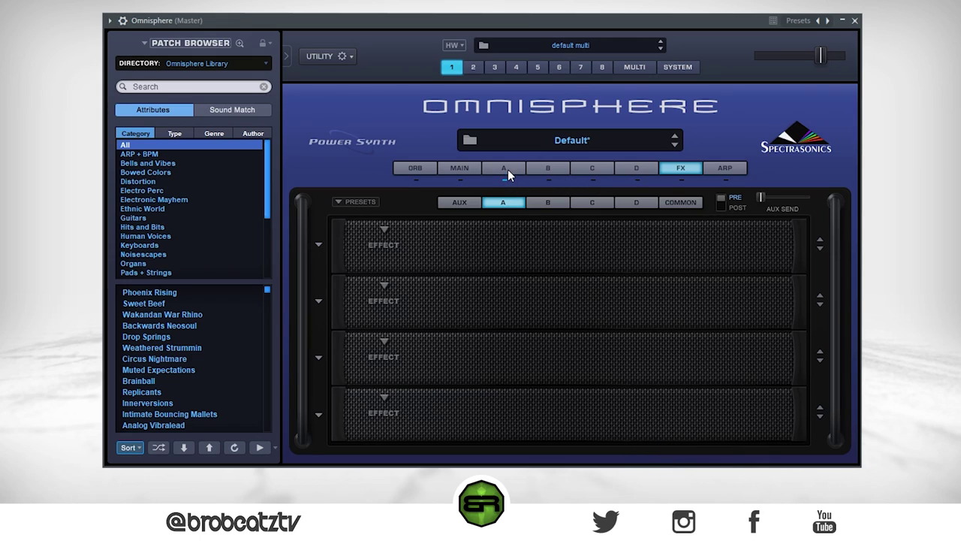
{"action": "left_click", "coordinate": [384, 230]}
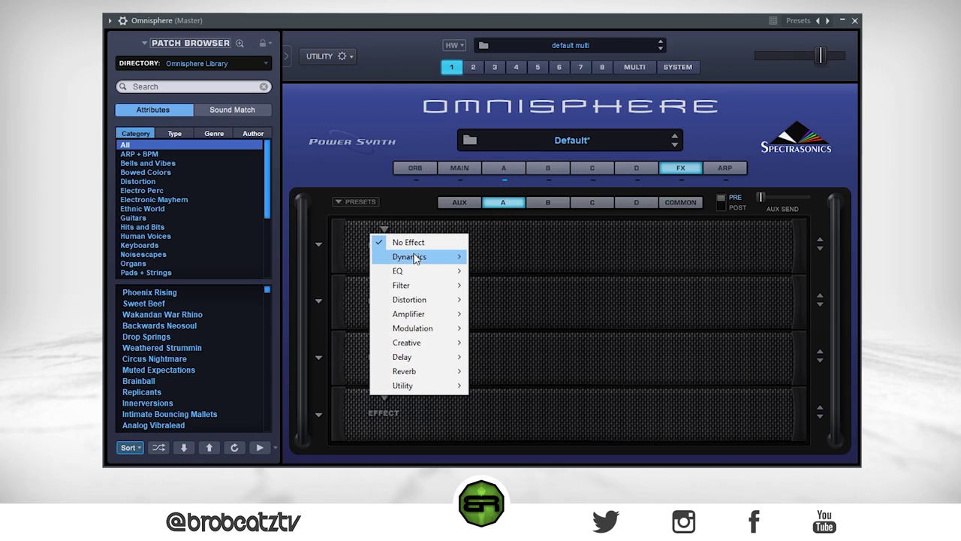
{"action": "mouse_move", "coordinate": [417, 272]}
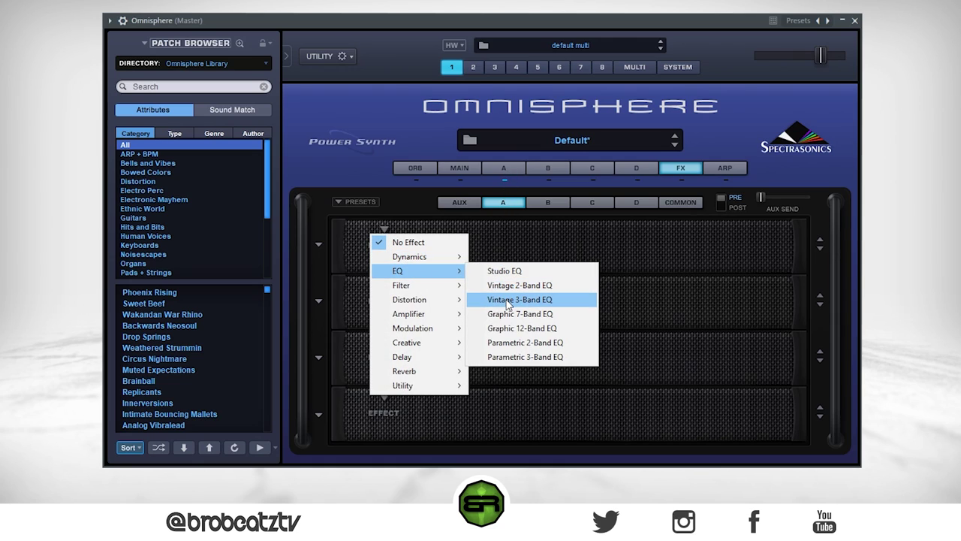
{"action": "left_click", "coordinate": [508, 300]}
Set the EQ low band to 100 Hz, trim the mids, and boost the 4000 Hz high band
{"action": "left_click", "coordinate": [451, 246]}
{"action": "left_click", "coordinate": [462, 321]}
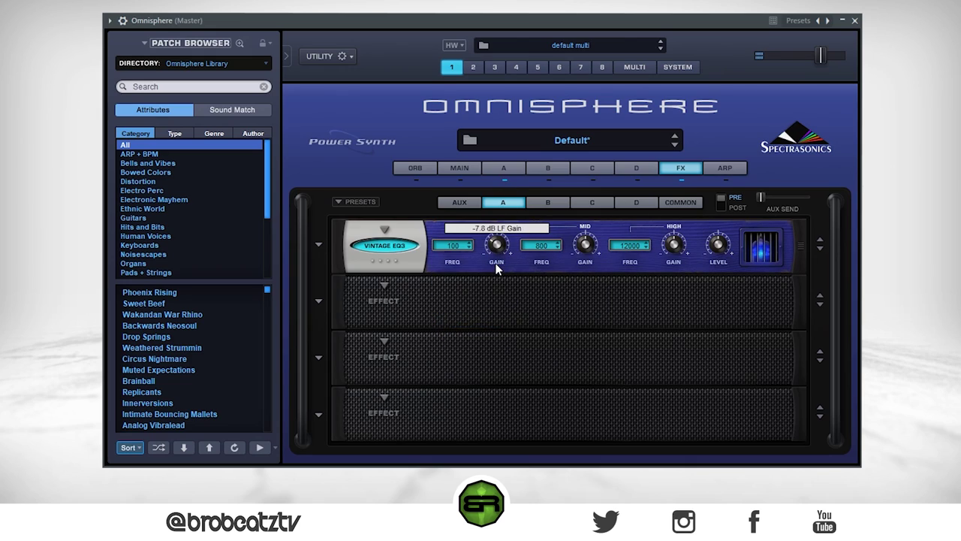
{"action": "left_click_drag", "start_coordinate": [581, 265], "coordinate": [579, 260]}
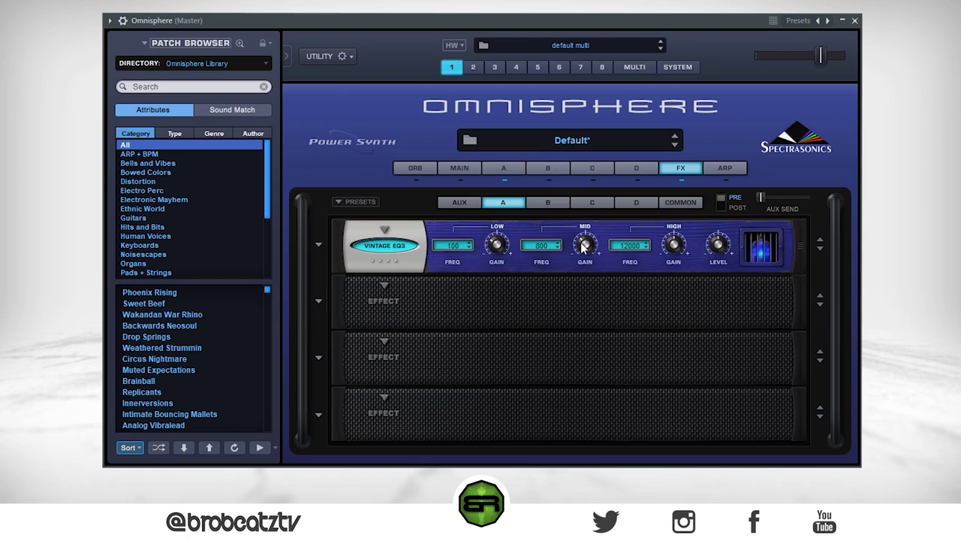
{"action": "left_click", "coordinate": [627, 245]}
{"action": "left_click", "coordinate": [631, 275]}
{"action": "left_click_drag", "start_coordinate": [676, 245], "coordinate": [668, 279]}
Load Modulation > Ultra Chorus into layer A's second effect slot with its shape set to Sine
{"action": "left_click", "coordinate": [384, 286]}
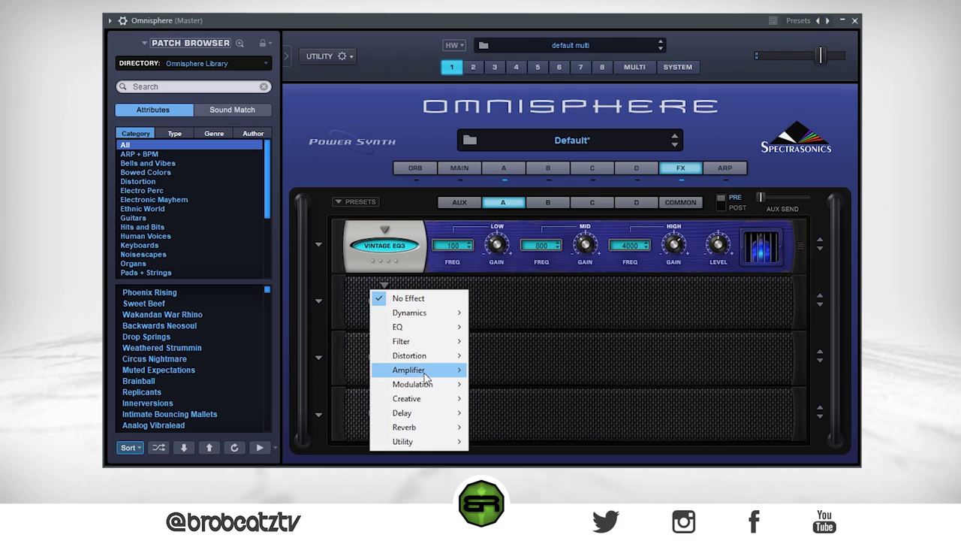
{"action": "mouse_move", "coordinate": [429, 363]}
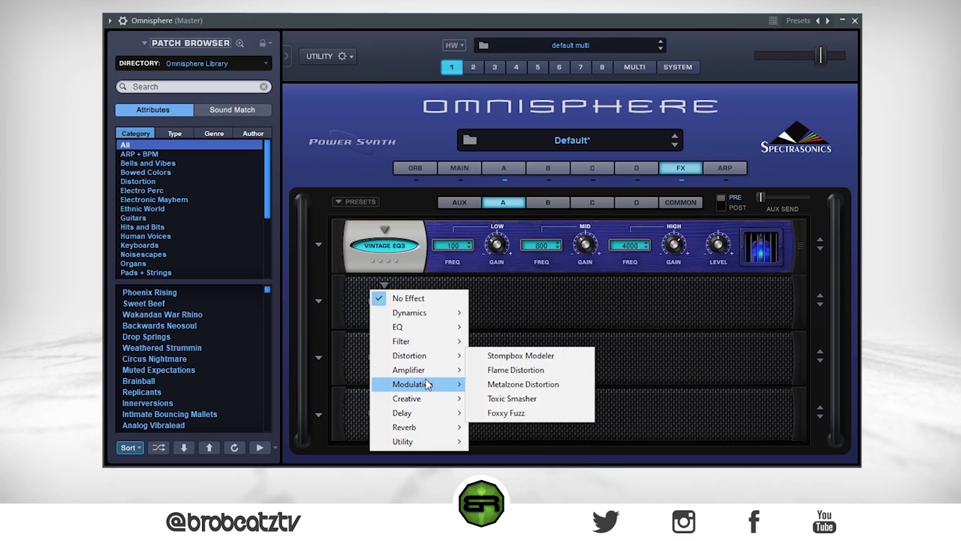
{"action": "mouse_move", "coordinate": [427, 384]}
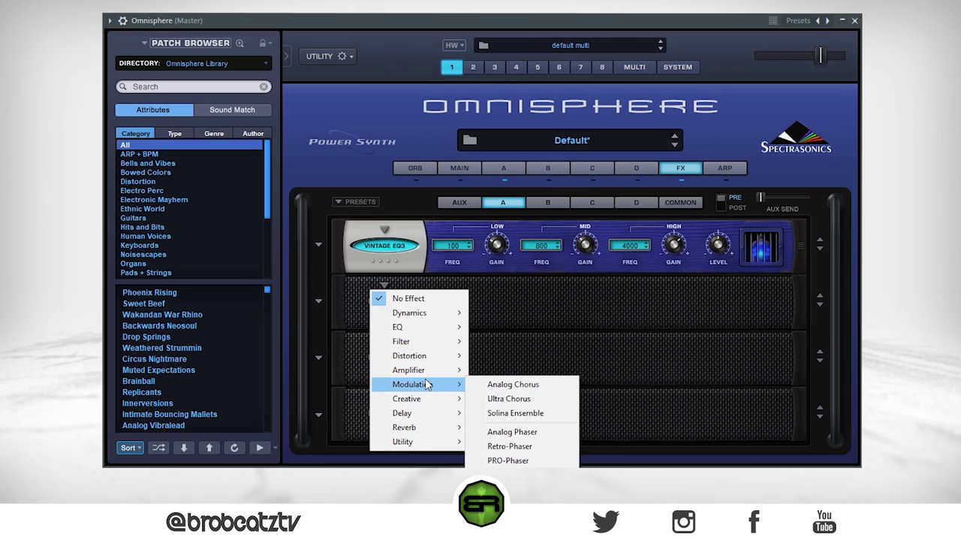
{"action": "left_click", "coordinate": [504, 399]}
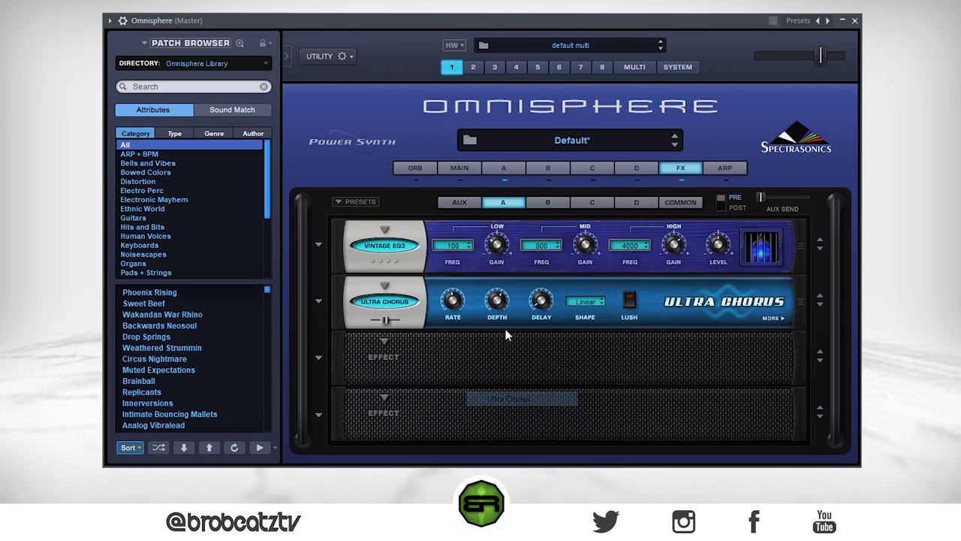
{"action": "left_click", "coordinate": [575, 308]}
{"action": "left_click", "coordinate": [595, 306]}
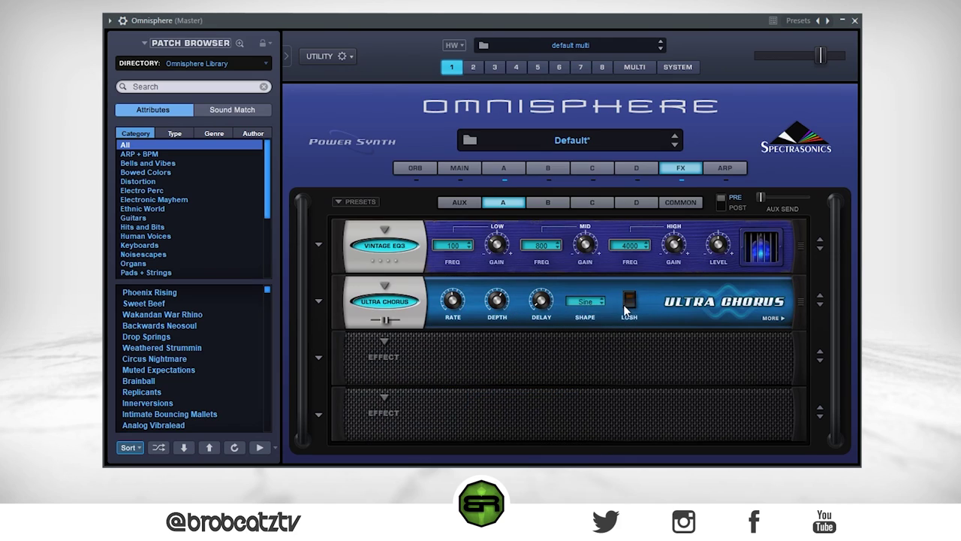
{"action": "mouse_move", "coordinate": [496, 305]}
Add a Dynamics > Vintage Compressor in the third slot
{"action": "left_click", "coordinate": [384, 341]}
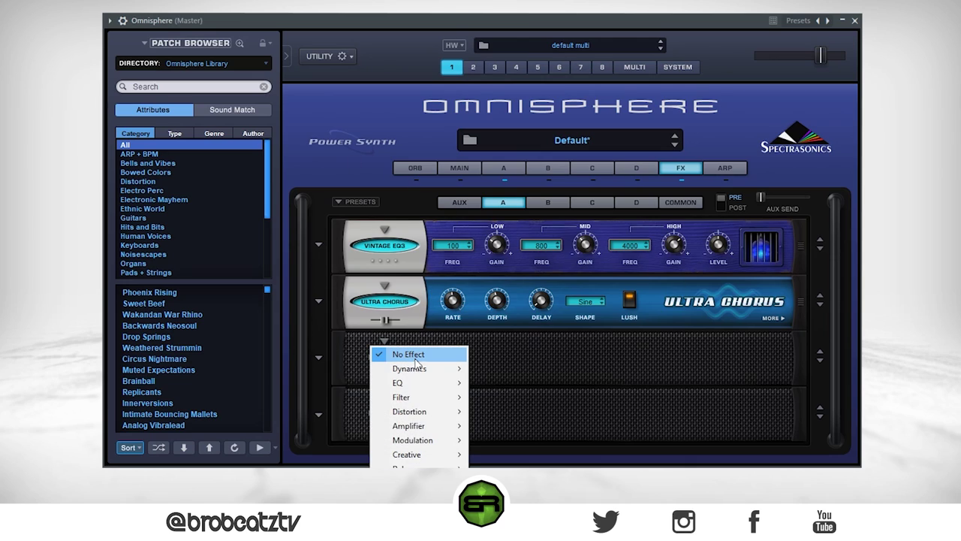
{"action": "mouse_move", "coordinate": [425, 369]}
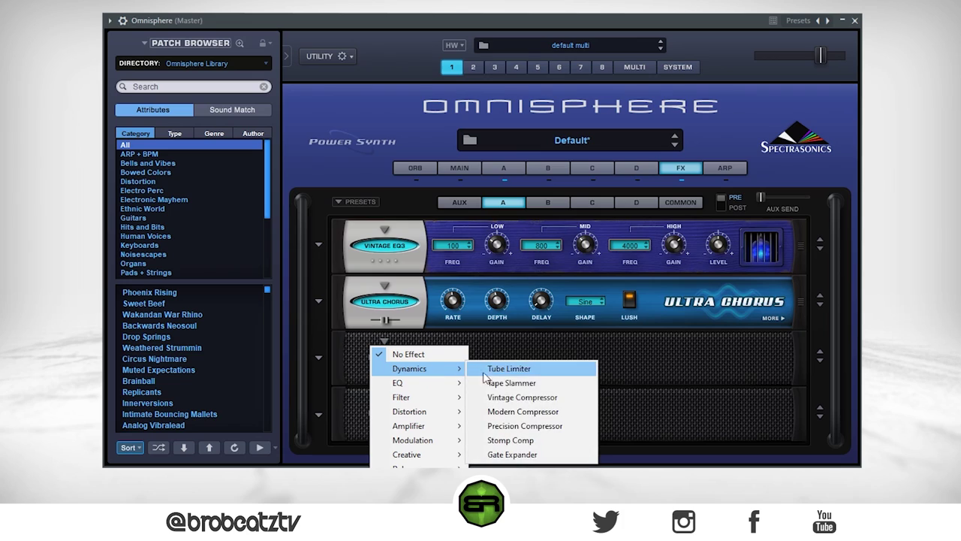
{"action": "left_click", "coordinate": [499, 400]}
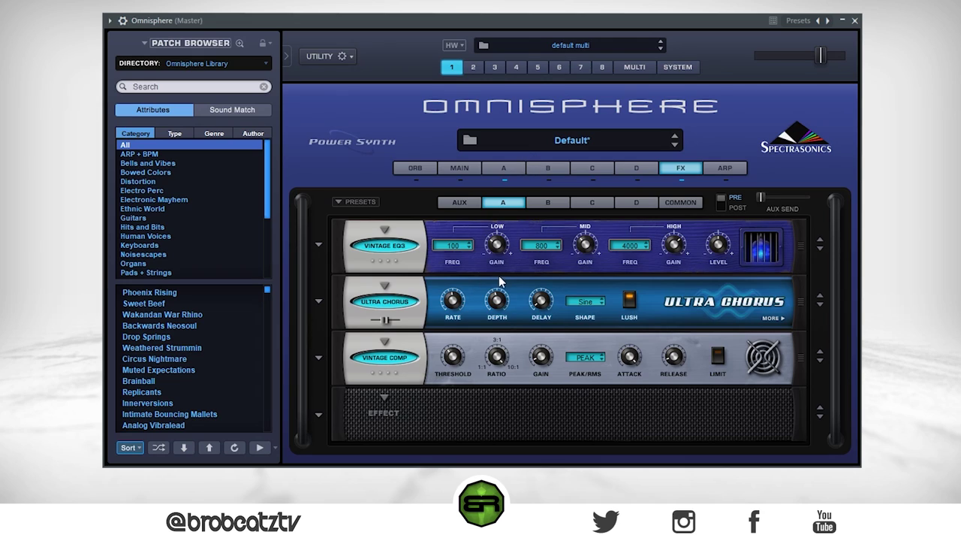
Switch layer A off and load a Graphic 7-Band EQ into layer B's first effect slot
{"action": "left_click", "coordinate": [553, 205]}
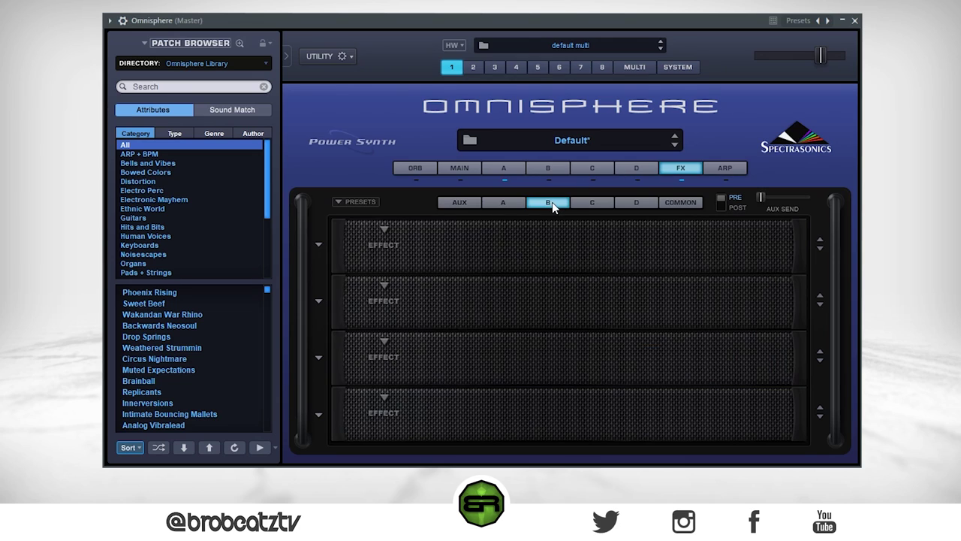
{"action": "left_click", "coordinate": [549, 169]}
{"action": "left_click", "coordinate": [506, 180]}
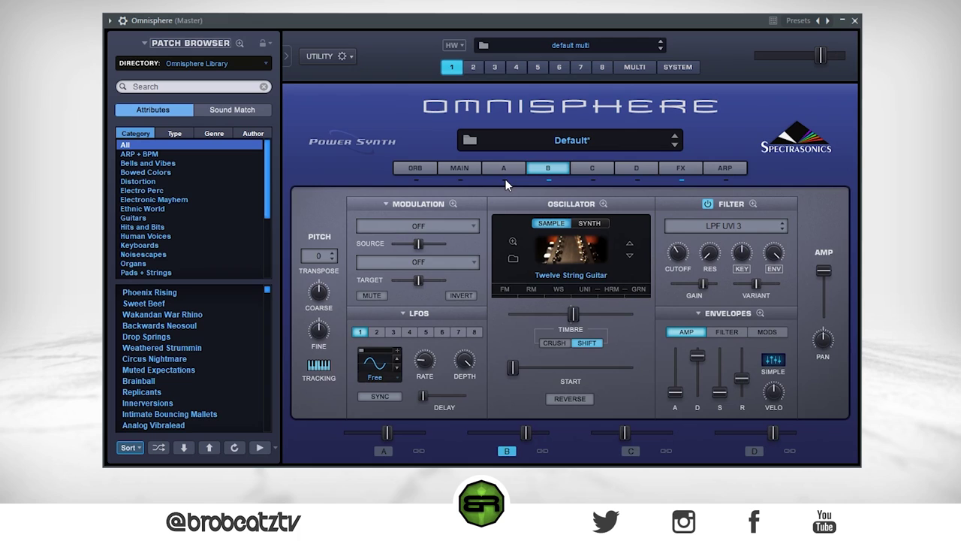
{"action": "left_click", "coordinate": [661, 172]}
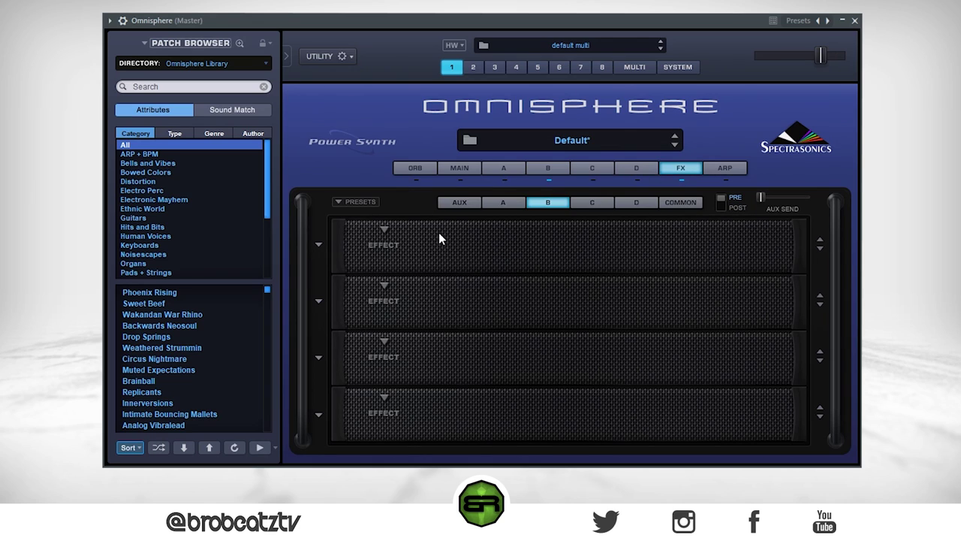
{"action": "left_click", "coordinate": [385, 237]}
{"action": "mouse_move", "coordinate": [421, 272]}
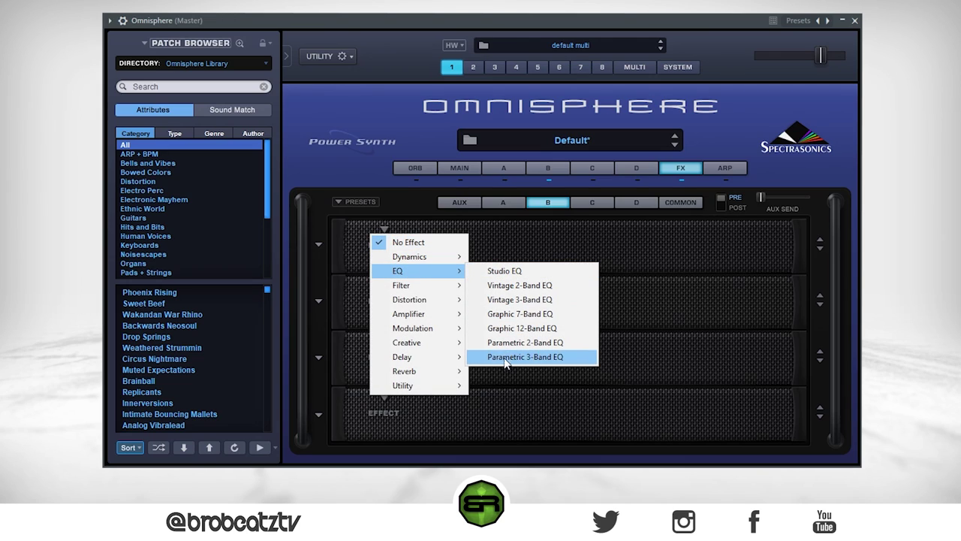
{"action": "left_click", "coordinate": [511, 316]}
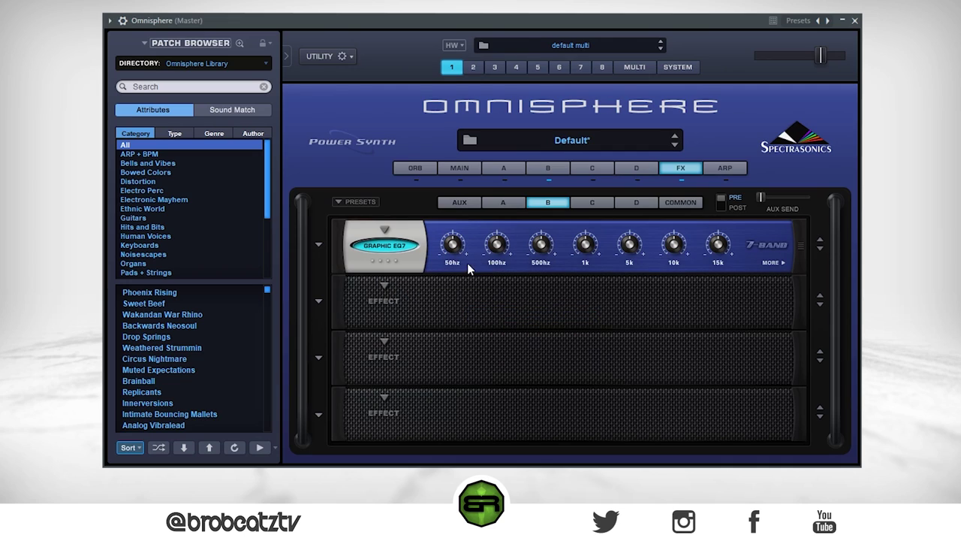
Set the EQ bands: 50Hz to 1.1 dB, 500Hz to about -3 dB, 5kHz 4.5 dB, 10kHz 2.3 dB
{"action": "left_click_drag", "start_coordinate": [456, 244], "coordinate": [496, 247]}
{"action": "left_click", "coordinate": [497, 246]}
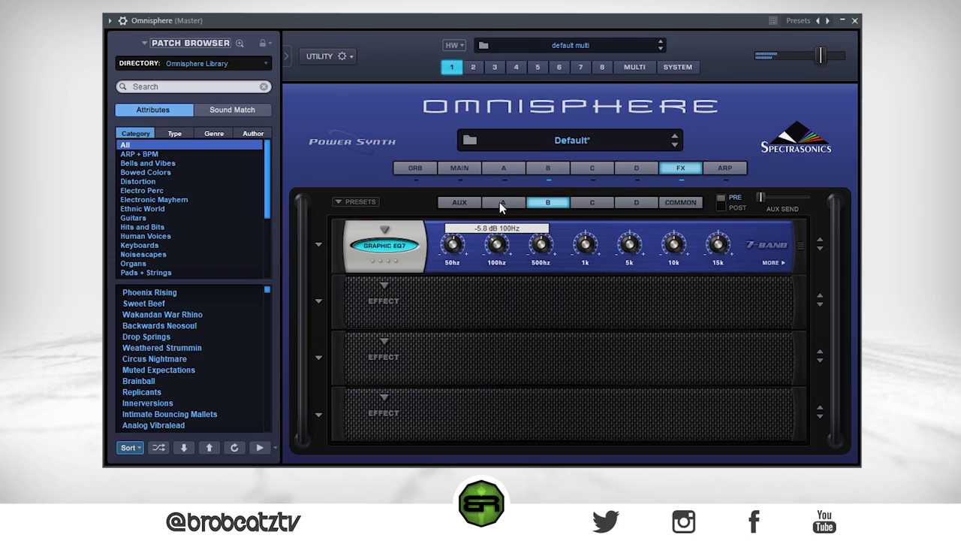
{"action": "mouse_move", "coordinate": [544, 248]}
{"action": "left_mouse_down"}
{"action": "mouse_move", "coordinate": [545, 284]}
{"action": "mouse_move", "coordinate": [550, 263]}
{"action": "left_mouse_up"}
{"action": "left_click", "coordinate": [541, 247]}
{"action": "left_click", "coordinate": [591, 247]}
{"action": "left_click_drag", "start_coordinate": [627, 248], "coordinate": [641, 242]}
{"action": "left_click_drag", "start_coordinate": [674, 245], "coordinate": [673, 241]}
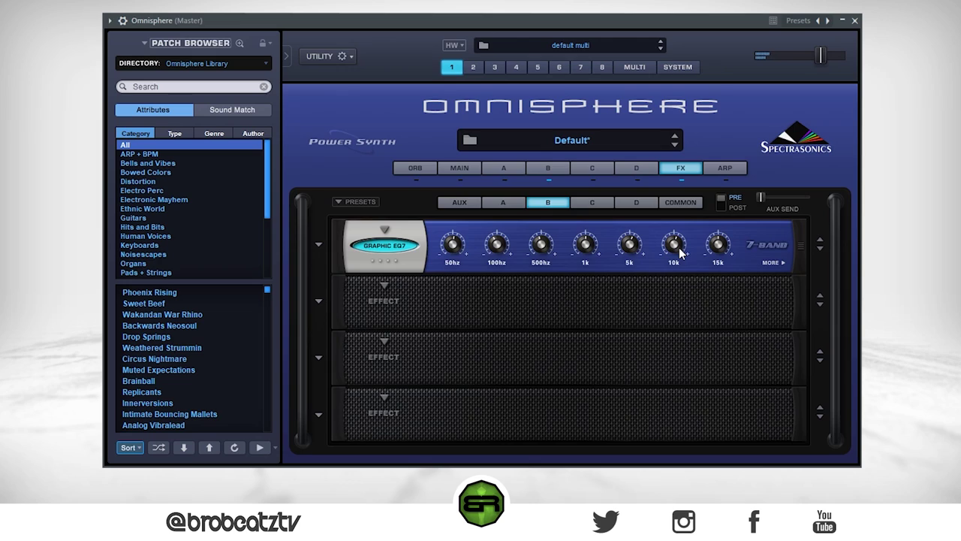
Load Modulation > Ultra Chorus into layer B's second effect slot
{"action": "left_click", "coordinate": [396, 289]}
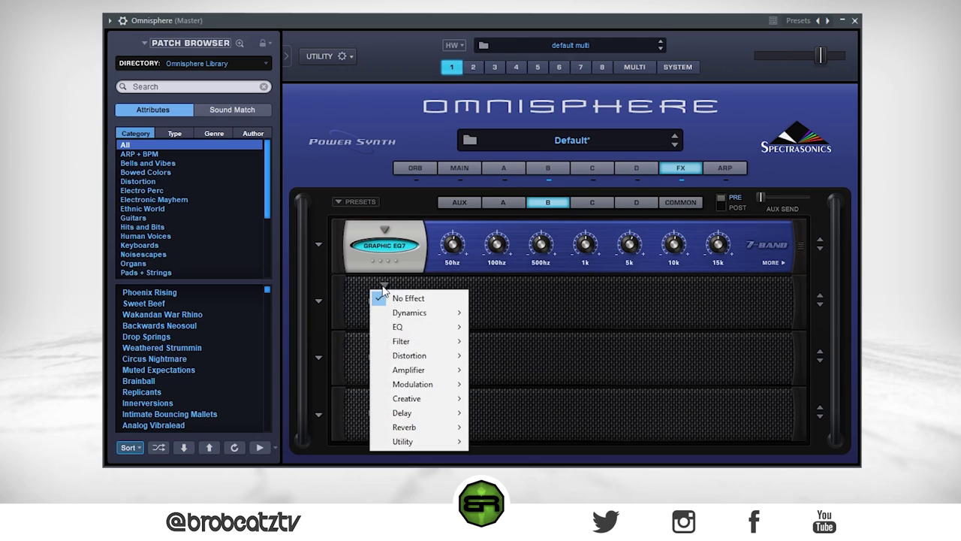
{"action": "mouse_move", "coordinate": [423, 384]}
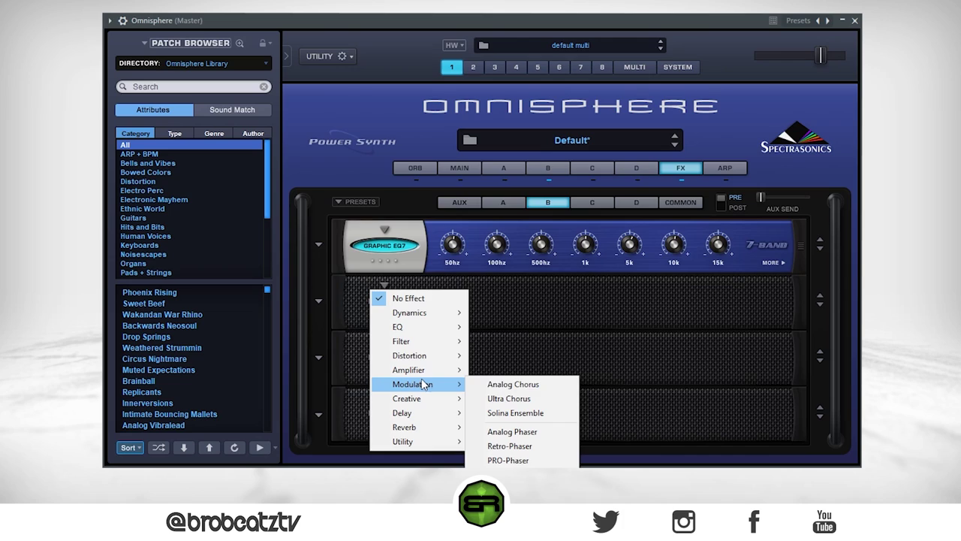
{"action": "left_click", "coordinate": [518, 398]}
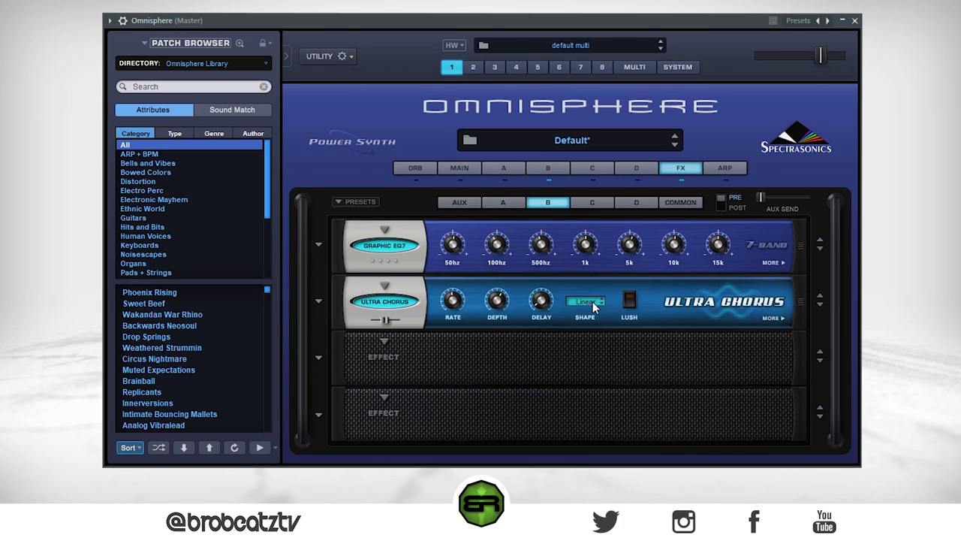
Bring up Layer C's empty effects rack
{"action": "mouse_move", "coordinate": [495, 310]}
{"action": "left_click", "coordinate": [382, 342]}
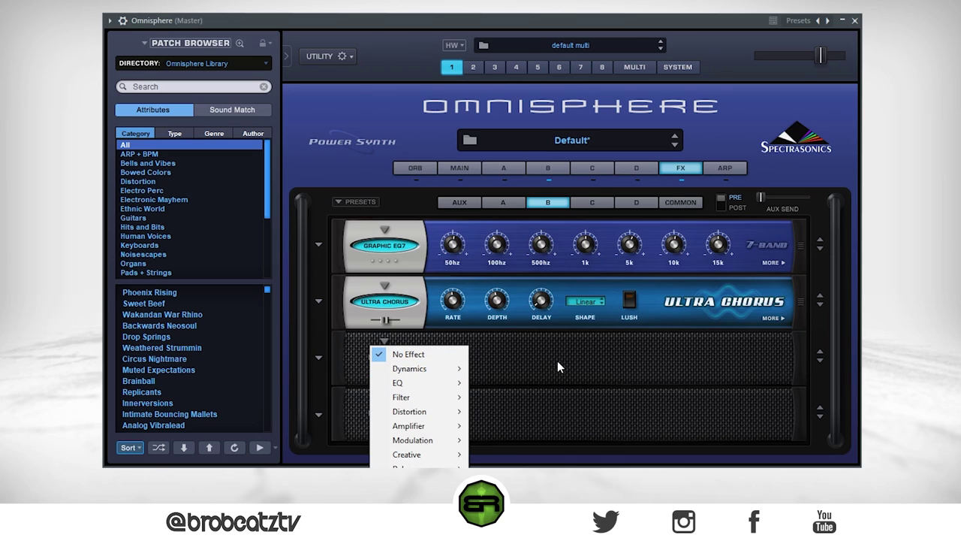
{"action": "left_click", "coordinate": [594, 200]}
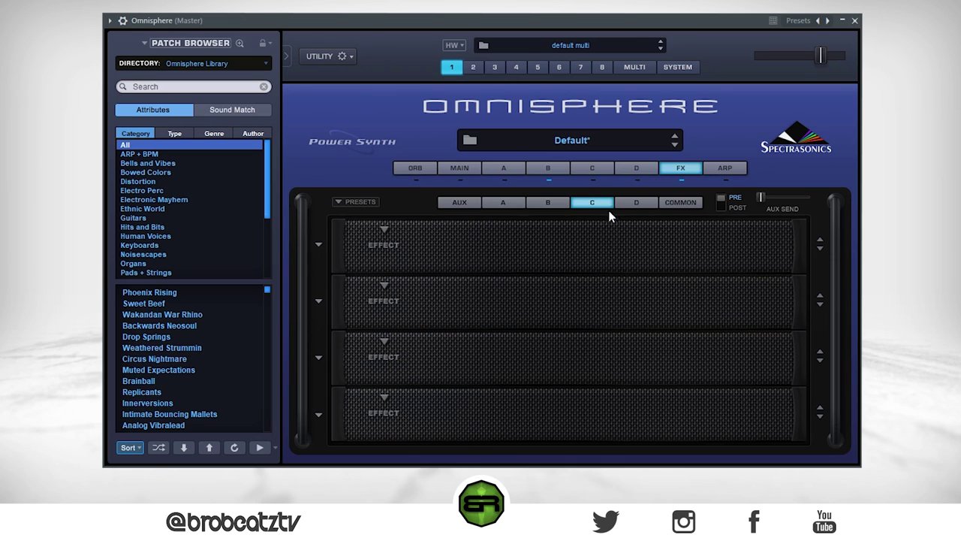
Load Creative > Innerspace into Layer C's first effect slot
{"action": "left_click", "coordinate": [591, 167]}
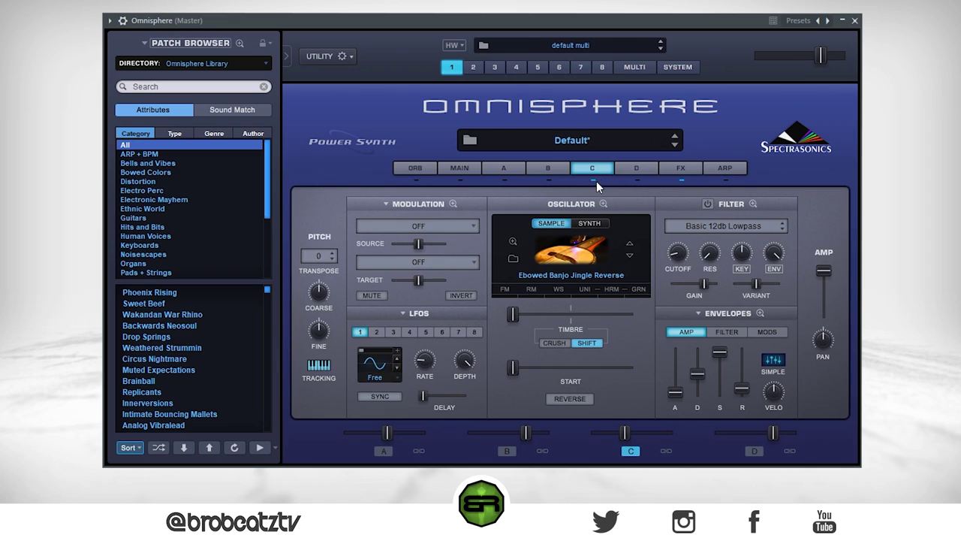
{"action": "left_click", "coordinate": [680, 168]}
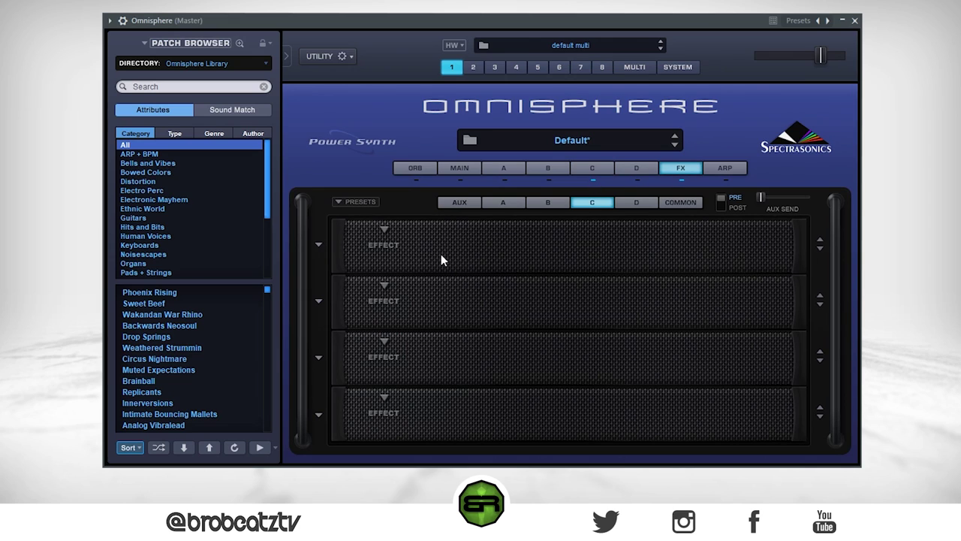
{"action": "left_click", "coordinate": [384, 232]}
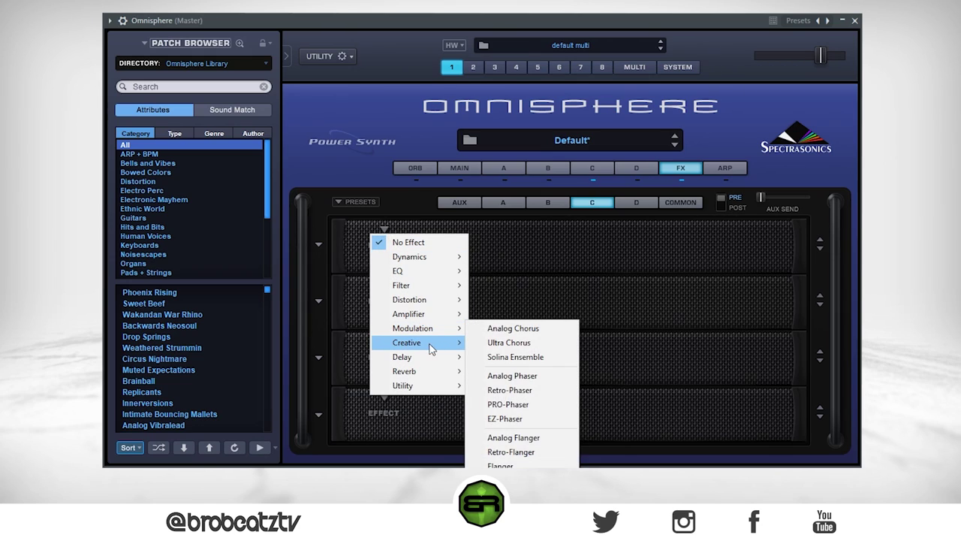
{"action": "mouse_move", "coordinate": [432, 348]}
{"action": "left_click", "coordinate": [502, 356]}
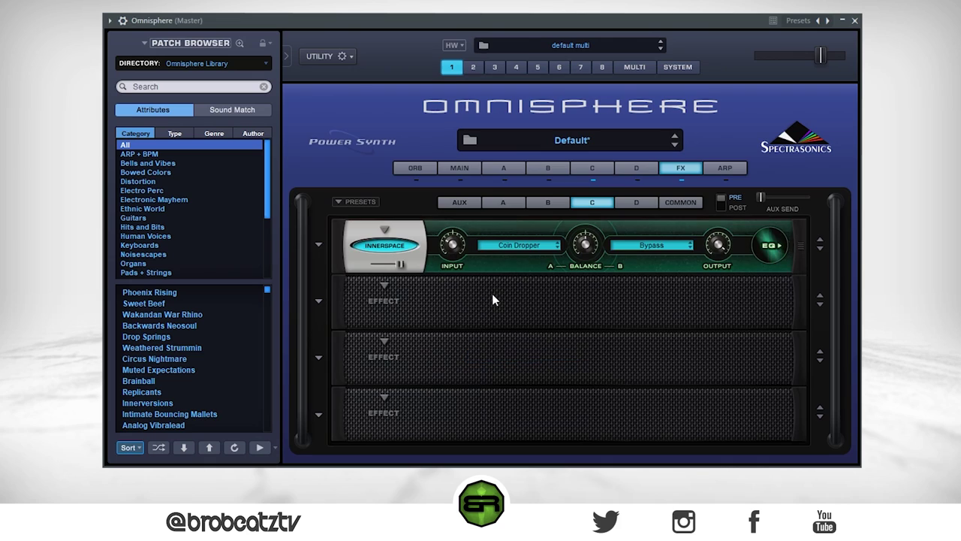
Set Innerspace's A impulse to Scatter > Grains > Thin Rice
{"action": "left_click", "coordinate": [525, 248]}
{"action": "mouse_move", "coordinate": [524, 305]}
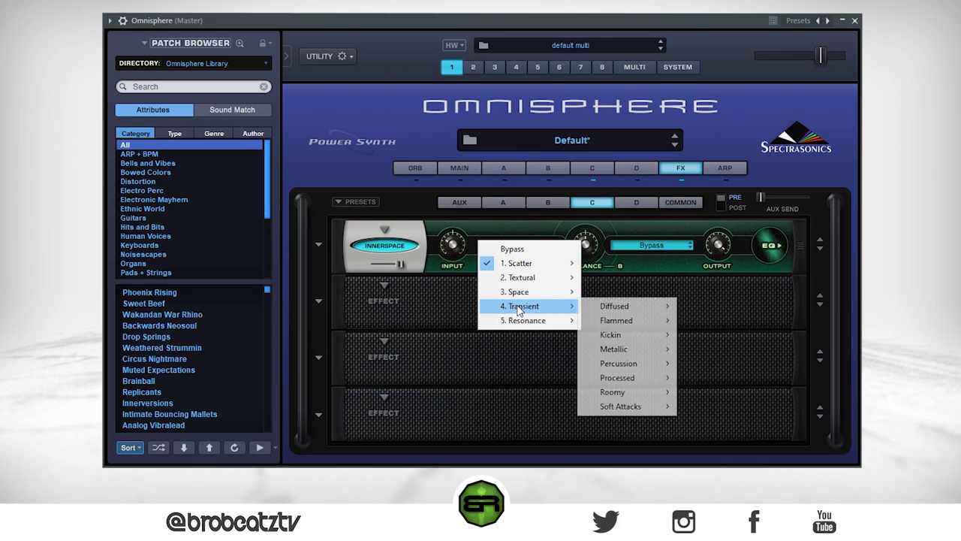
{"action": "mouse_move", "coordinate": [629, 389]}
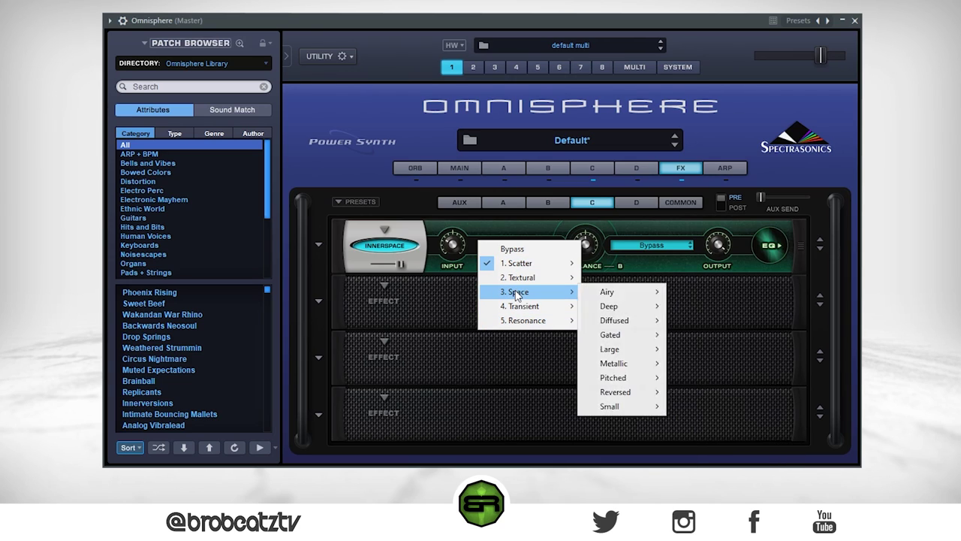
{"action": "mouse_move", "coordinate": [497, 264]}
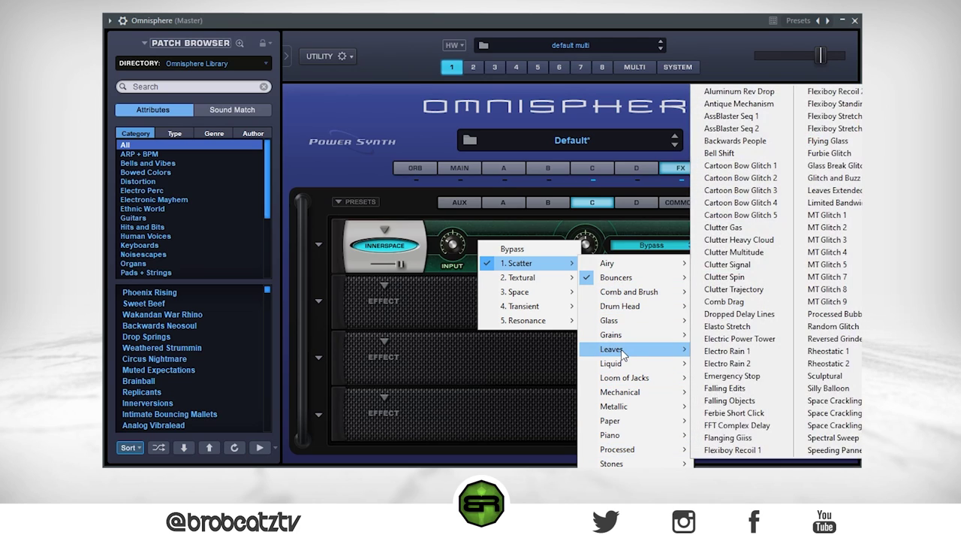
{"action": "mouse_move", "coordinate": [631, 334]}
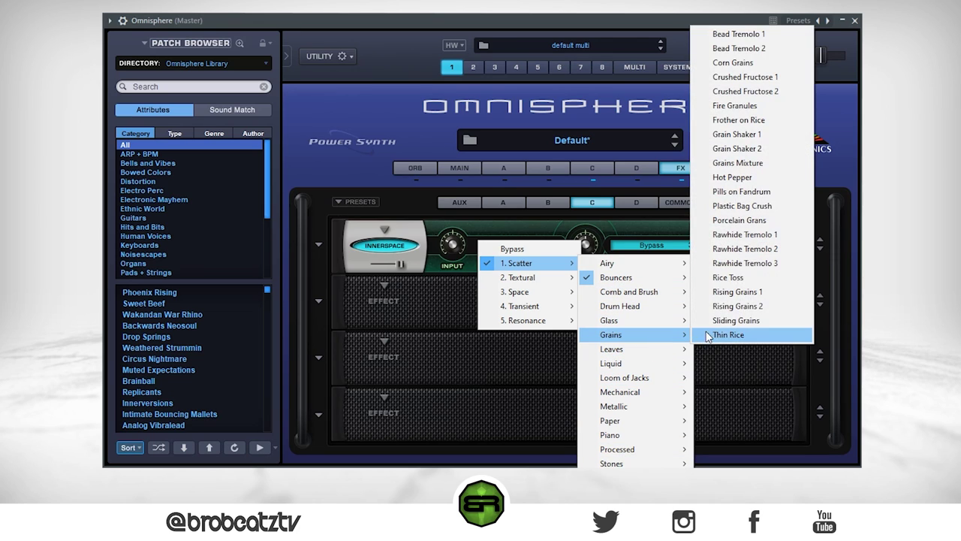
{"action": "left_click", "coordinate": [772, 335]}
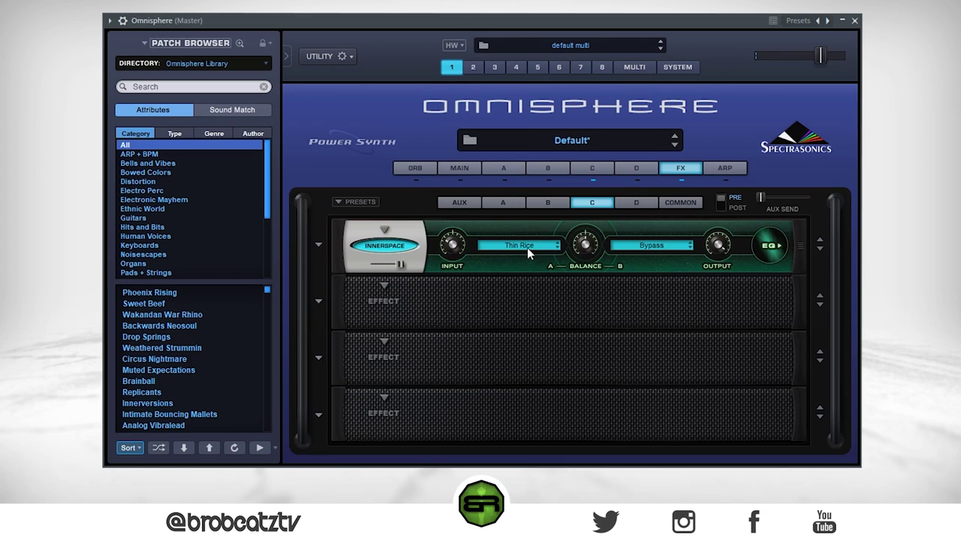
Set the B impulse to Space > Diffused > Grasshopper and nudge Innerspace's mix slider
{"action": "left_click", "coordinate": [642, 251]}
{"action": "mouse_move", "coordinate": [661, 293]}
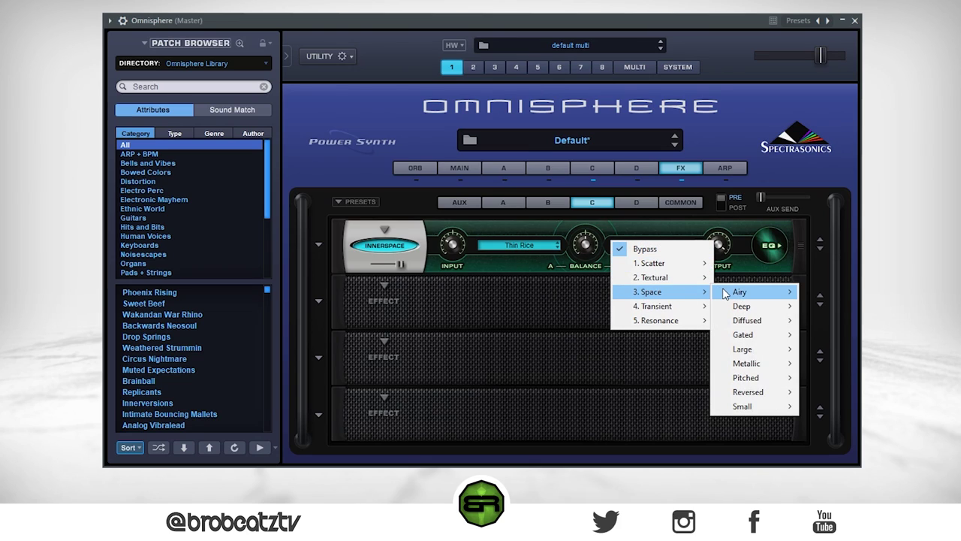
{"action": "mouse_move", "coordinate": [799, 322]}
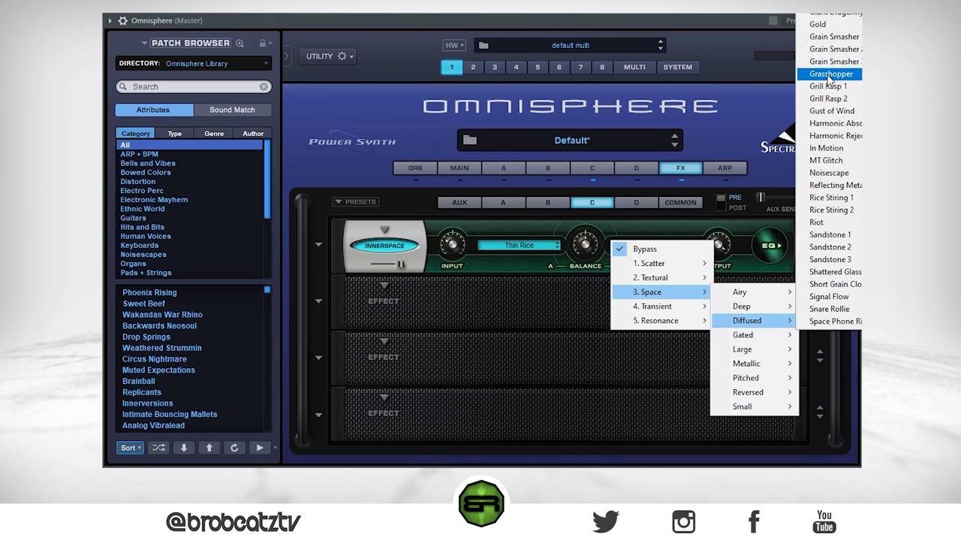
{"action": "left_click", "coordinate": [830, 75]}
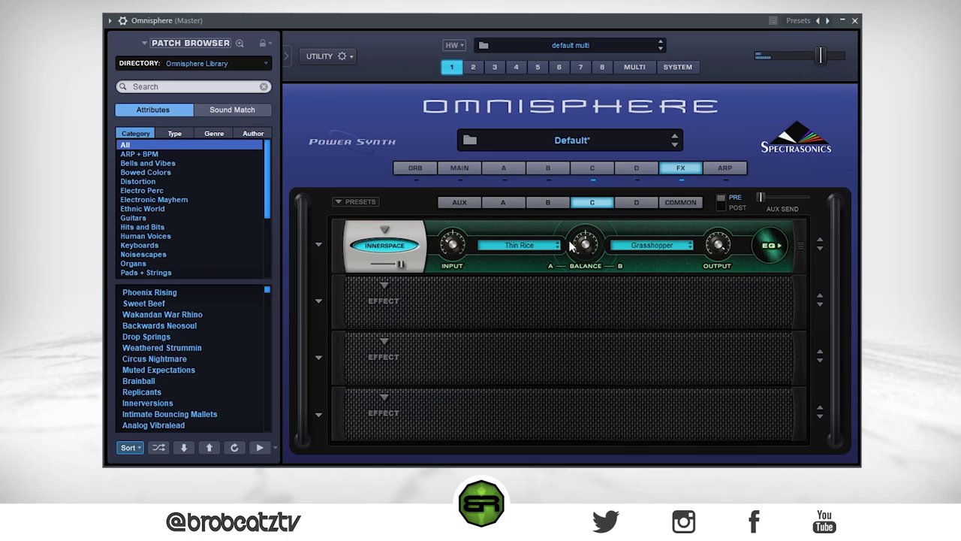
{"action": "left_click", "coordinate": [690, 248]}
{"action": "left_click", "coordinate": [692, 246]}
{"action": "left_click", "coordinate": [640, 246]}
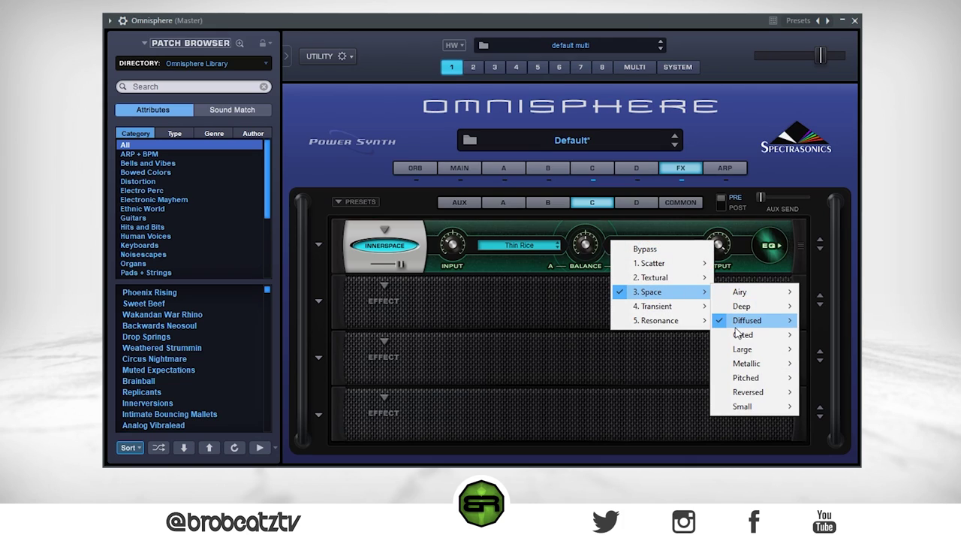
{"action": "mouse_move", "coordinate": [740, 323]}
{"action": "left_click", "coordinate": [834, 74]}
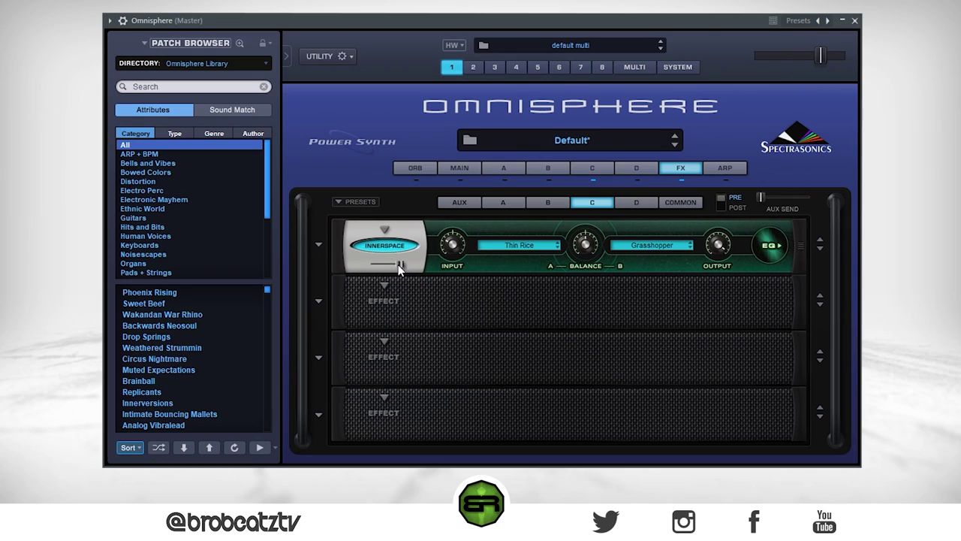
{"action": "mouse_move", "coordinate": [401, 269]}
{"action": "left_click_drag", "start_coordinate": [383, 263], "coordinate": [376, 262]}
Add a Delay > Radio Delay in Layer C's second slot, keep right time at 1/8 dot, amount fully up
{"action": "left_click", "coordinate": [383, 285]}
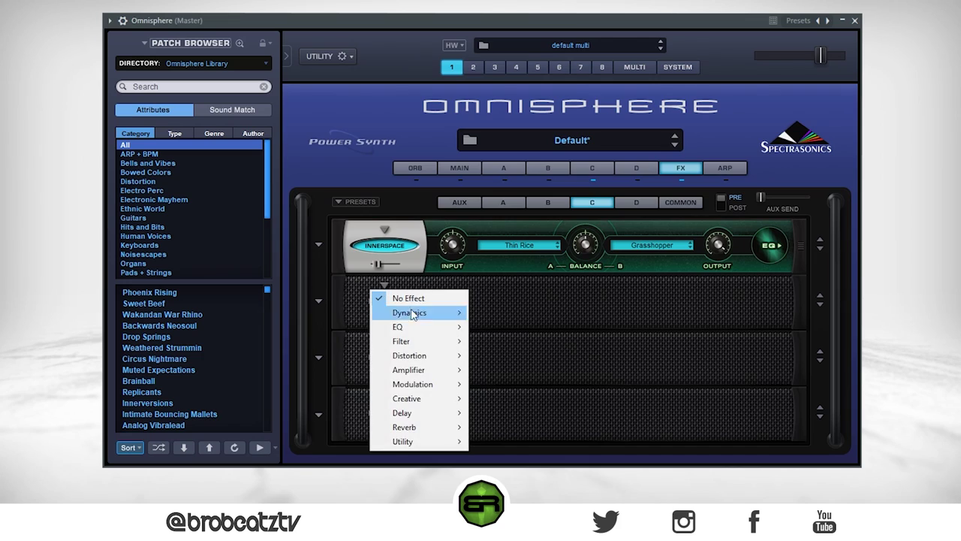
{"action": "mouse_move", "coordinate": [420, 413]}
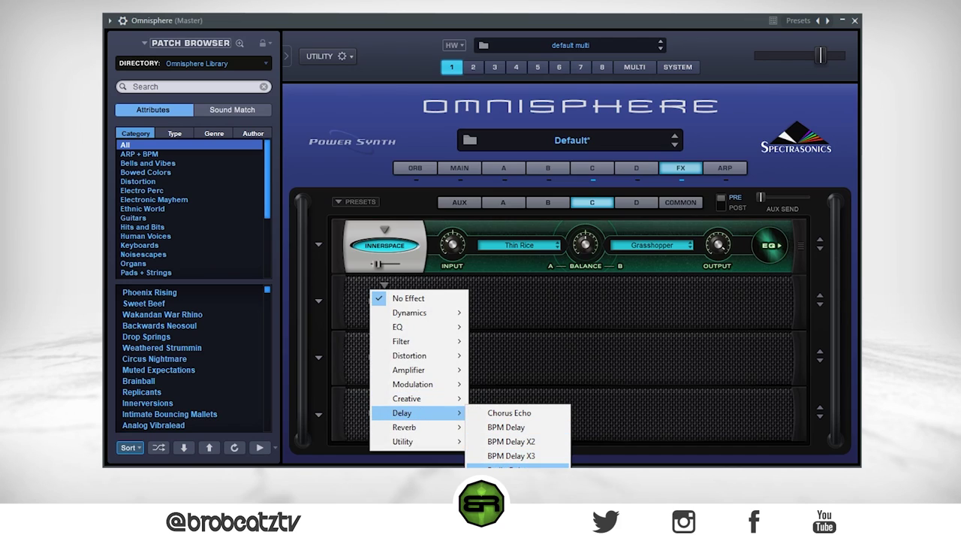
{"action": "left_click", "coordinate": [507, 465]}
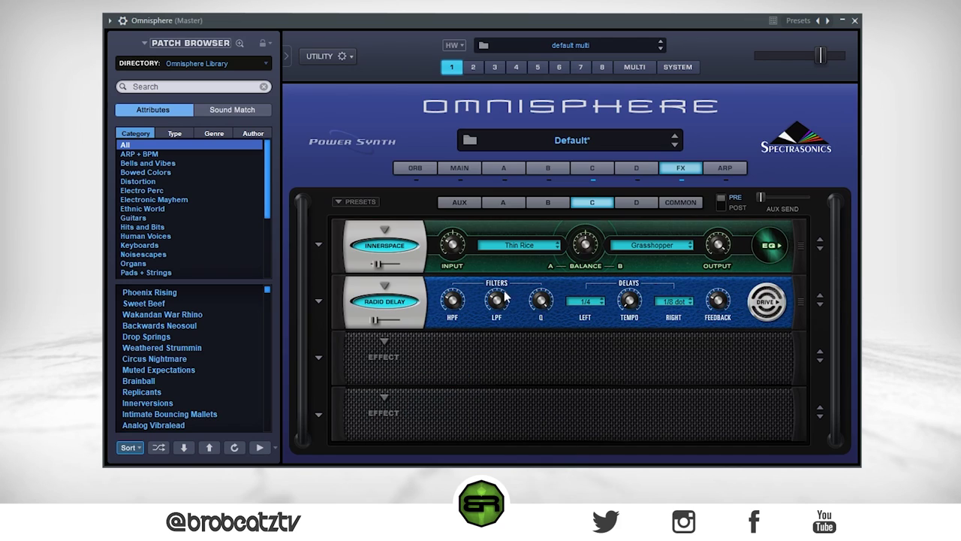
{"action": "left_click", "coordinate": [667, 300]}
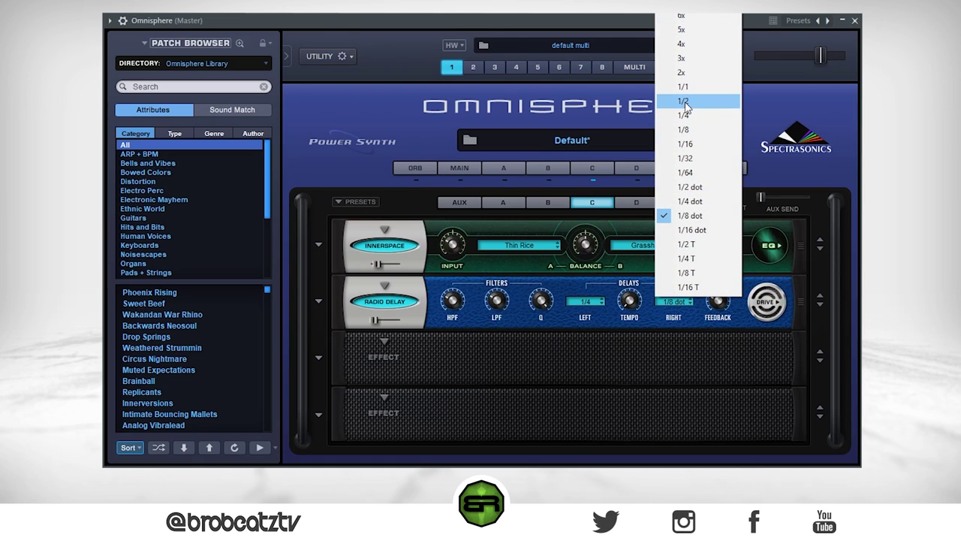
{"action": "left_click", "coordinate": [675, 310]}
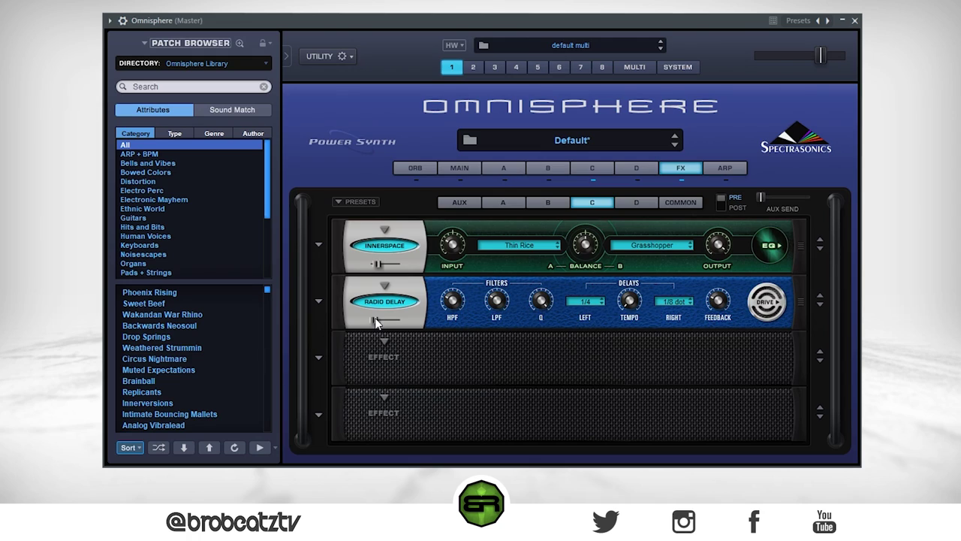
{"action": "left_click_drag", "start_coordinate": [374, 318], "coordinate": [426, 321]}
Add a Graphic 7-Band EQ in layer C's third slot, cutting 50Hz to -4 dB and 1kHz to -3.8 dB, then show the Common rack
{"action": "left_click", "coordinate": [382, 340]}
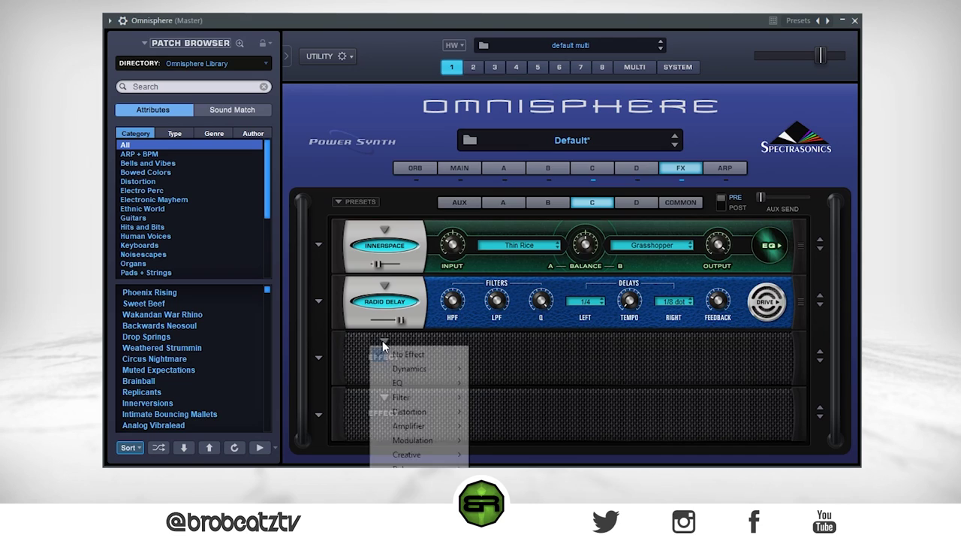
{"action": "mouse_move", "coordinate": [413, 384]}
{"action": "left_click", "coordinate": [499, 428]}
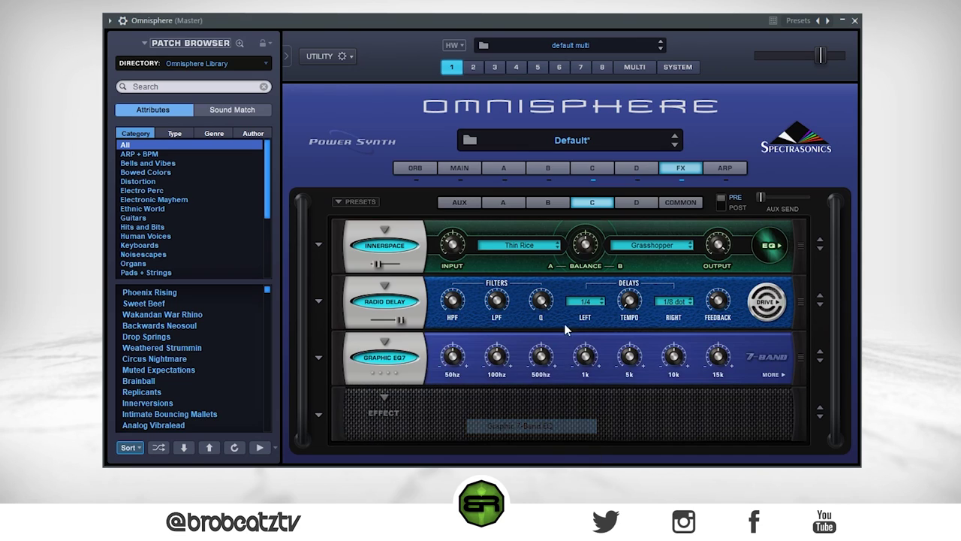
{"action": "left_click_drag", "start_coordinate": [463, 363], "coordinate": [456, 374]}
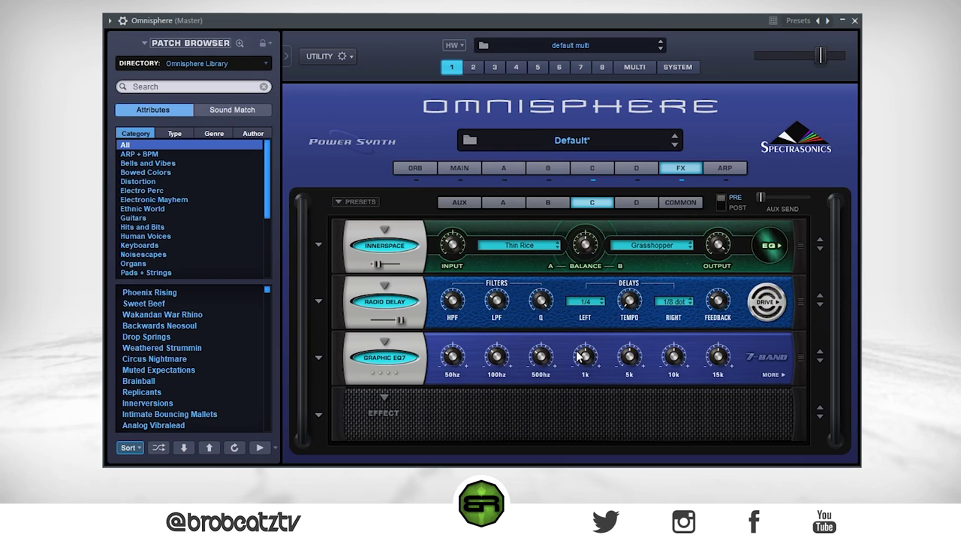
{"action": "left_click_drag", "start_coordinate": [585, 355], "coordinate": [591, 364]}
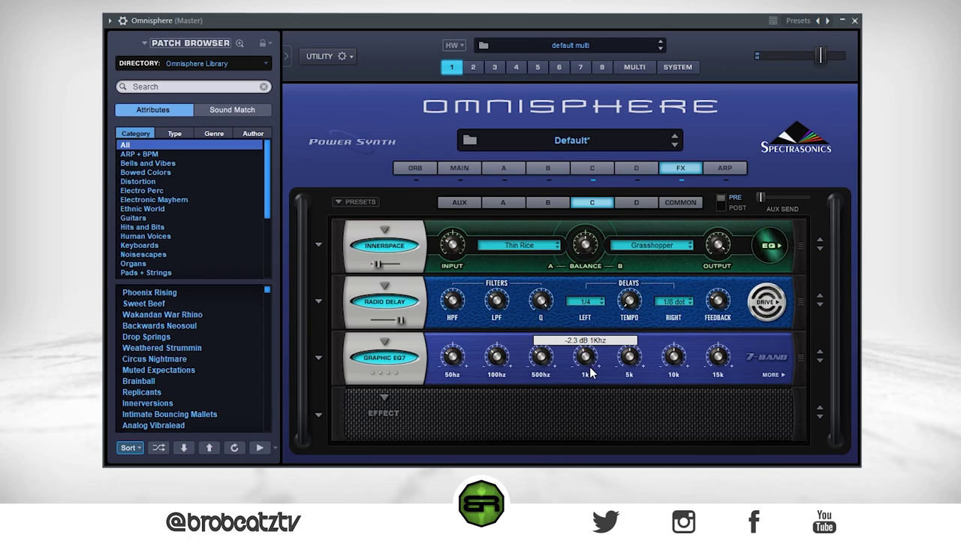
{"action": "mouse_move", "coordinate": [674, 342]}
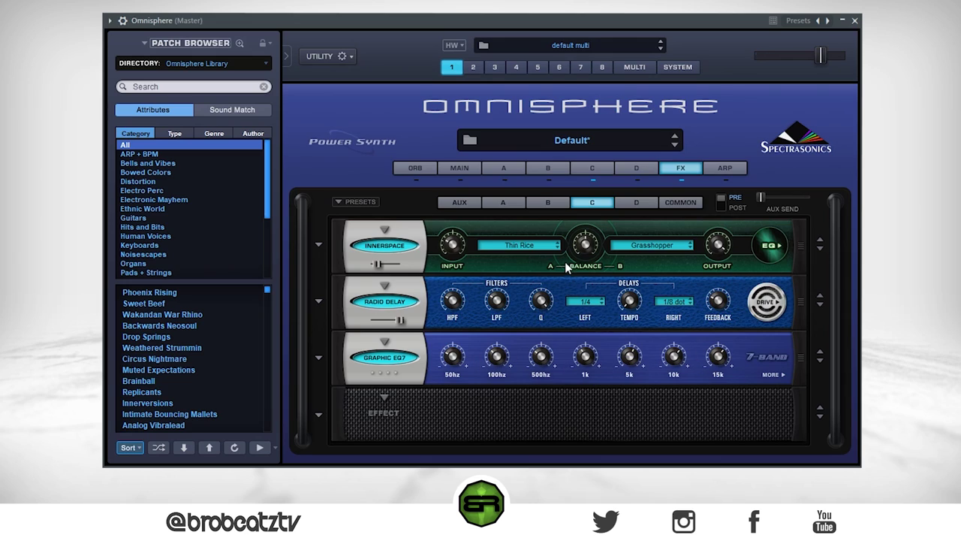
{"action": "left_click", "coordinate": [672, 202]}
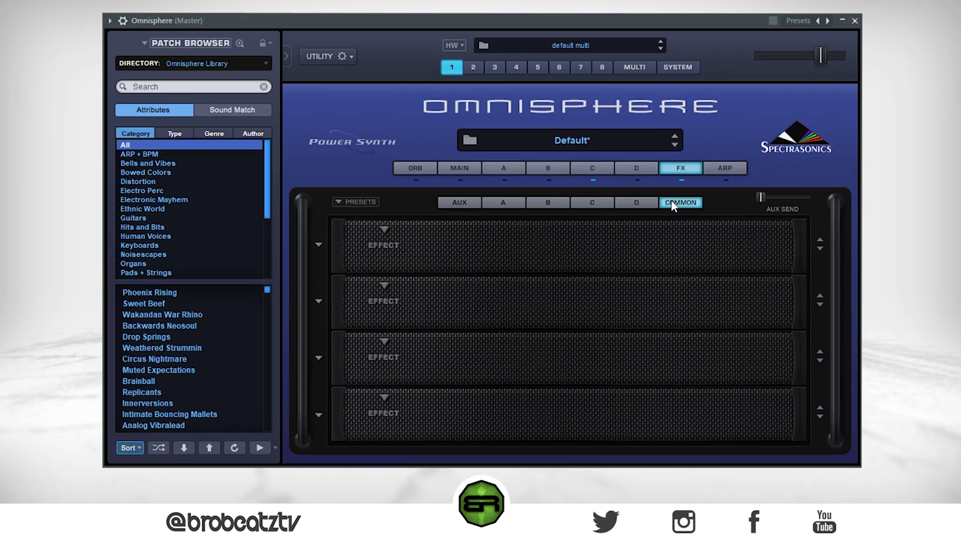
Load Delay > BPM Delay X3 into the first Common slot and lower its mix to about 11%
{"action": "left_click", "coordinate": [385, 228]}
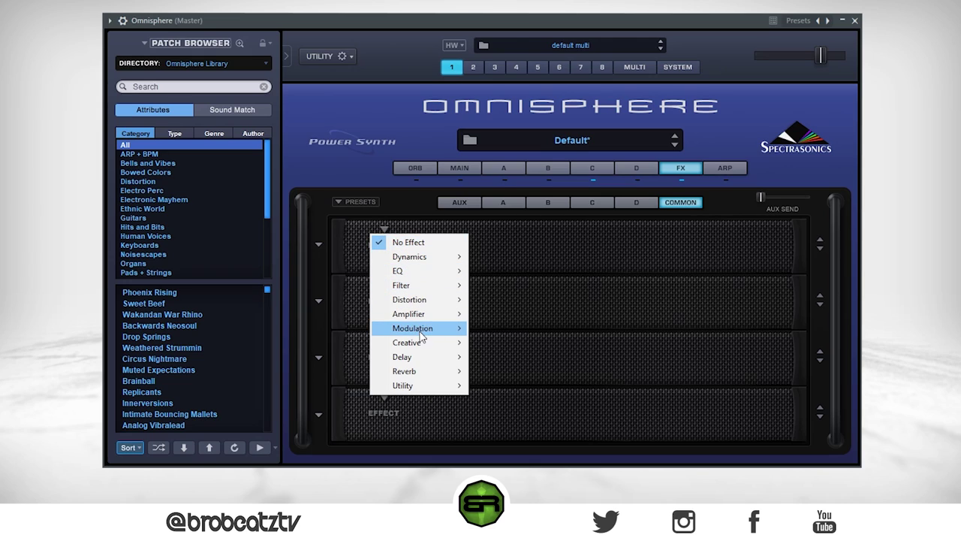
{"action": "mouse_move", "coordinate": [414, 345]}
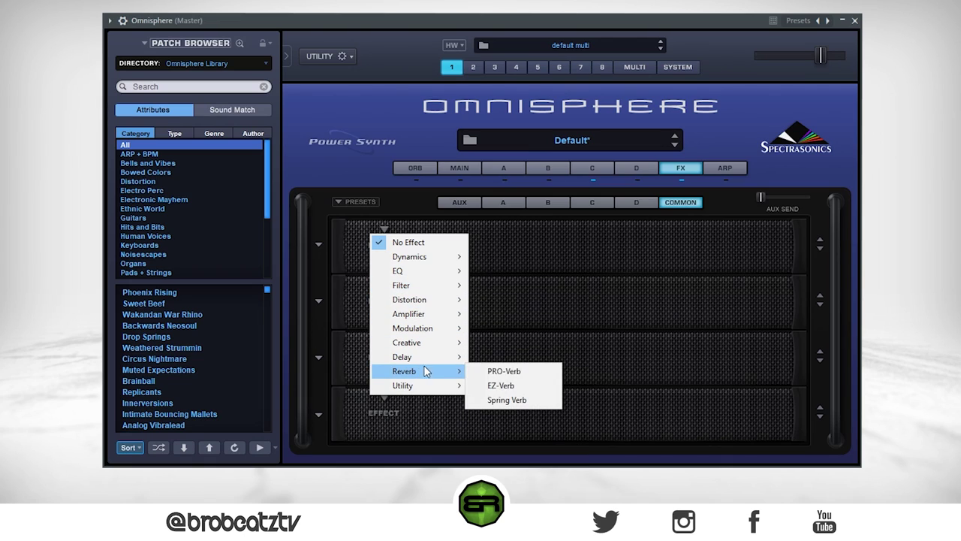
{"action": "mouse_move", "coordinate": [439, 360]}
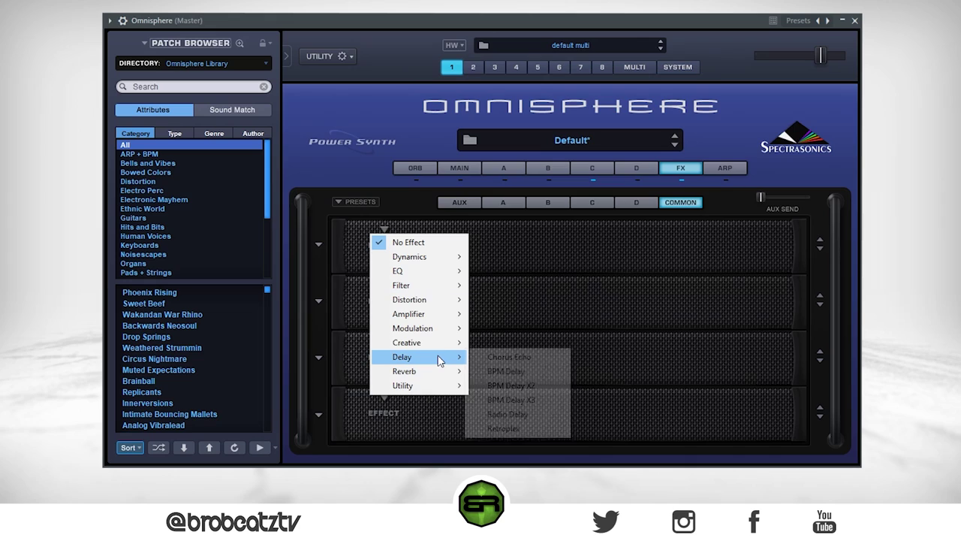
{"action": "left_click", "coordinate": [512, 400]}
{"action": "left_click_drag", "start_coordinate": [378, 266], "coordinate": [370, 269]}
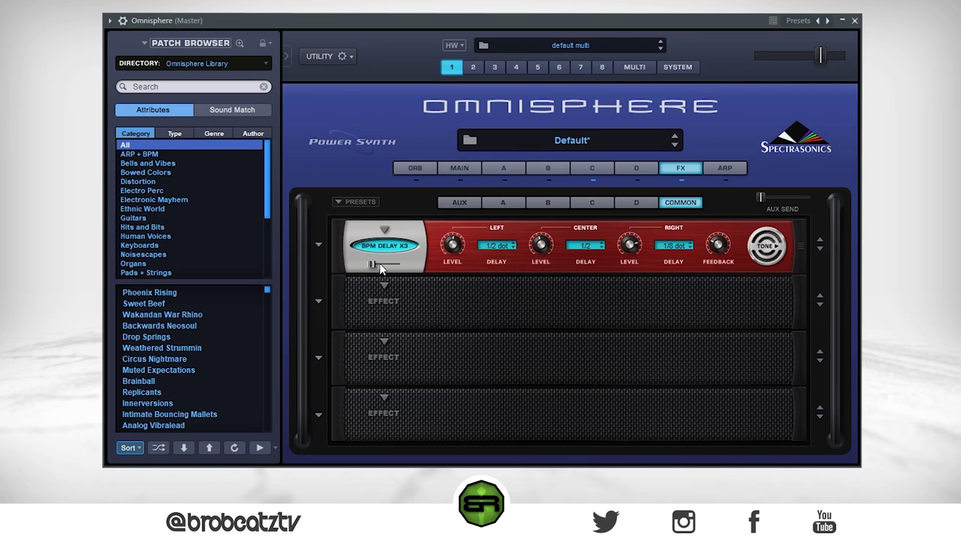
On layer B's sound page, drag B's level slider to -5.21 dB and ease layer C's slider down
{"action": "left_click", "coordinate": [505, 179]}
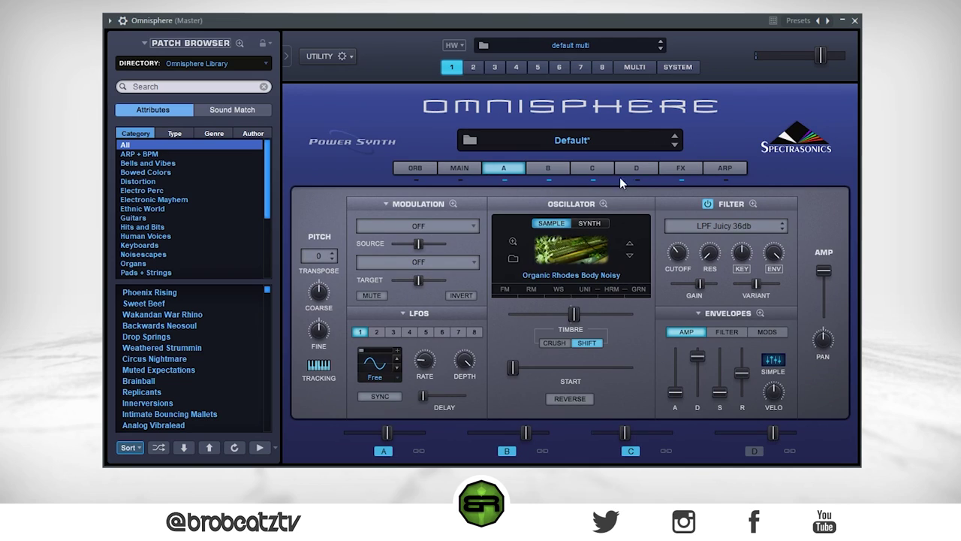
{"action": "left_click", "coordinate": [681, 168]}
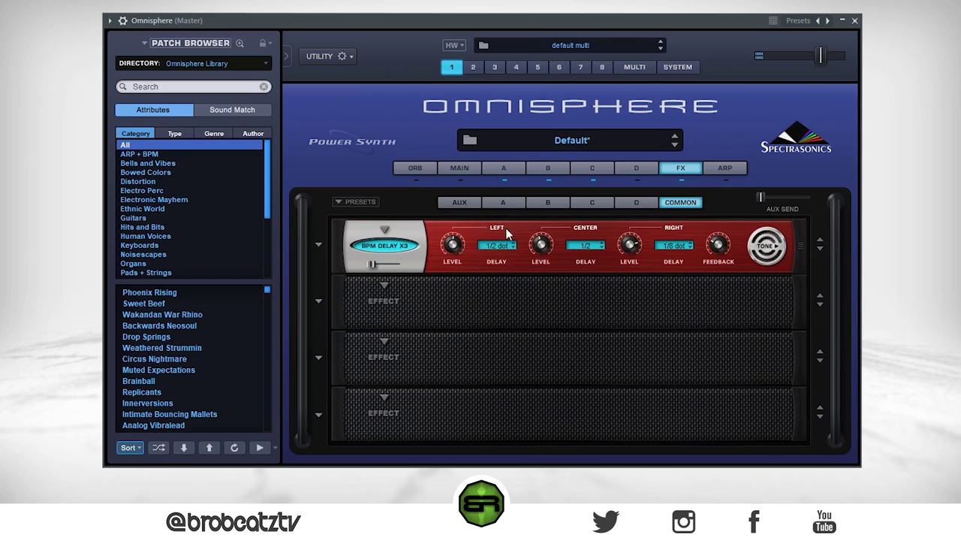
{"action": "left_click", "coordinate": [553, 172]}
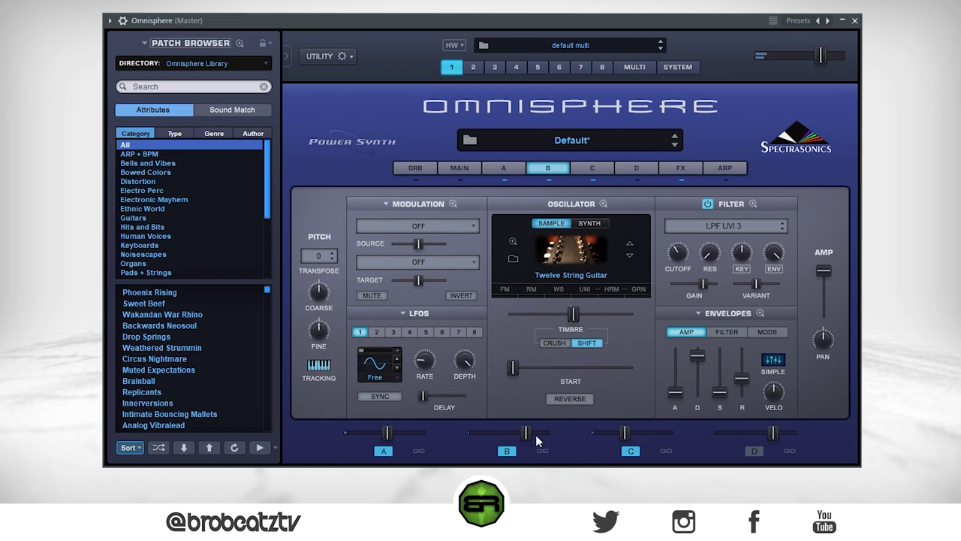
{"action": "left_click_drag", "start_coordinate": [624, 434], "coordinate": [622, 434]}
{"action": "mouse_move", "coordinate": [528, 434]}
{"action": "left_mouse_down"}
{"action": "mouse_move", "coordinate": [483, 440]}
{"action": "mouse_move", "coordinate": [524, 441]}
{"action": "left_mouse_up"}
{"action": "left_click_drag", "start_coordinate": [623, 435], "coordinate": [623, 439]}
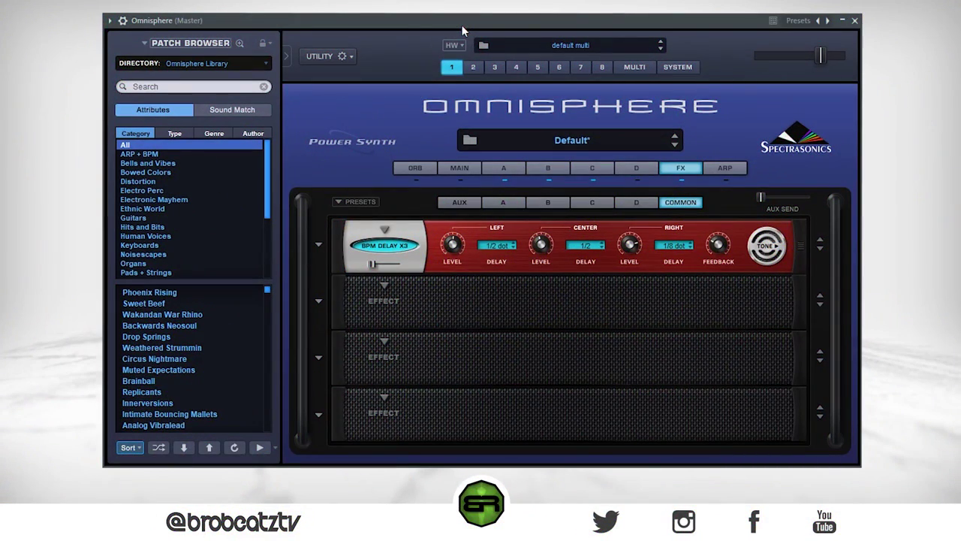
On the ARP page, pull step 2–4 velocities well below step 1 and switch the arpeggiator on
{"action": "left_click", "coordinate": [716, 167]}
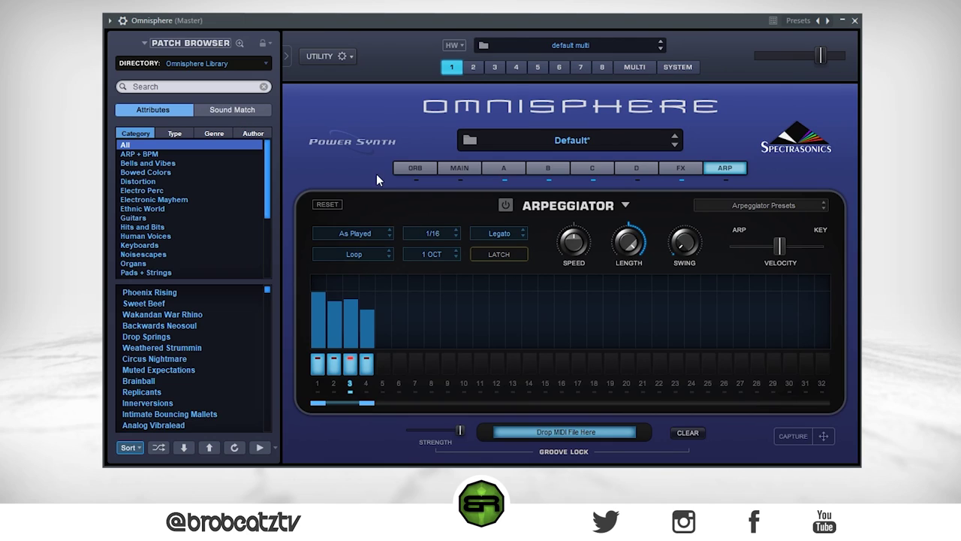
{"action": "left_click", "coordinate": [333, 336]}
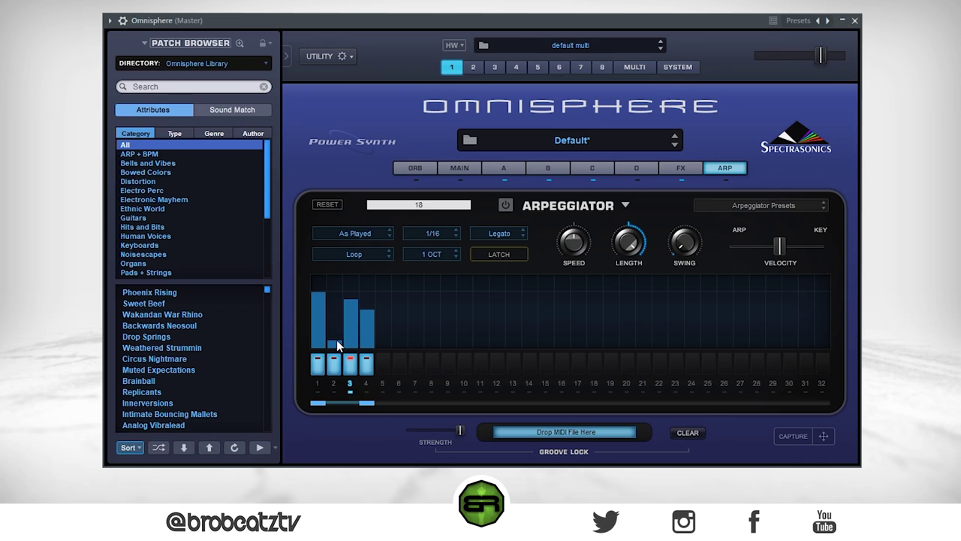
{"action": "left_click_drag", "start_coordinate": [337, 340], "coordinate": [349, 345]}
{"action": "left_click", "coordinate": [368, 346]}
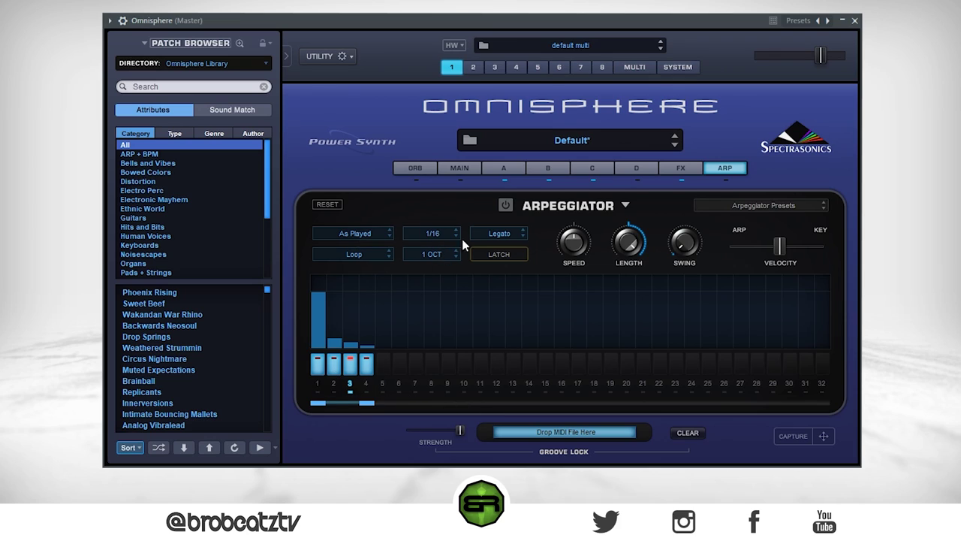
{"action": "left_click", "coordinate": [505, 205]}
{"action": "left_click", "coordinate": [432, 233]}
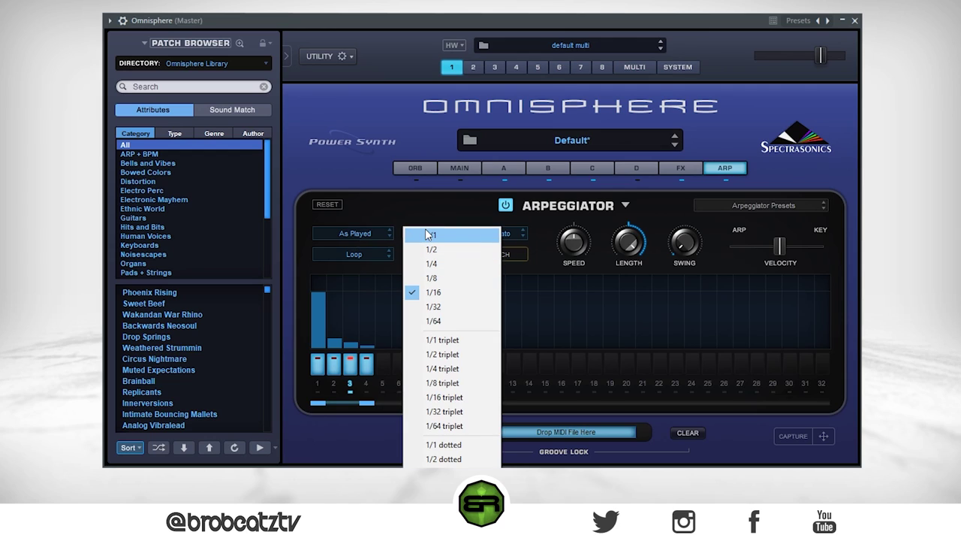
Set the arpeggiator rate to 1/16 triplet and the mode to Repeat x4
{"action": "left_click", "coordinate": [450, 400]}
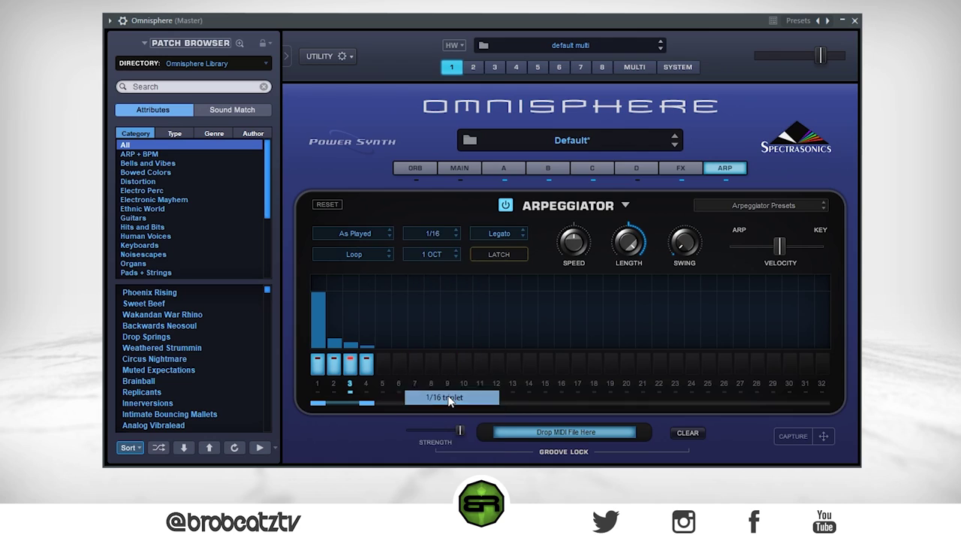
{"action": "left_click", "coordinate": [353, 235]}
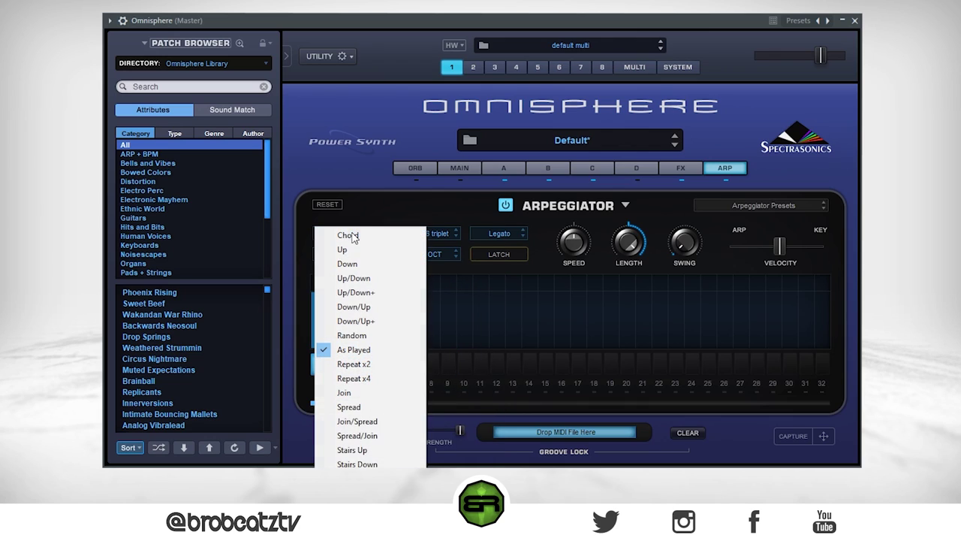
{"action": "left_click", "coordinate": [353, 378]}
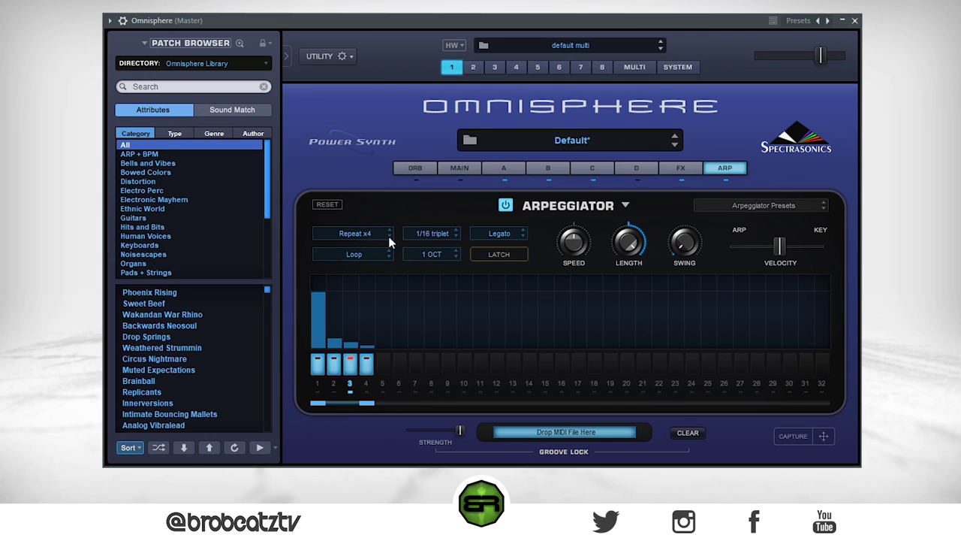
Try 1/8 triplet, Repeat x2 and Join, settling back on 1/16 triplet and Repeat x4
{"action": "left_click", "coordinate": [449, 234]}
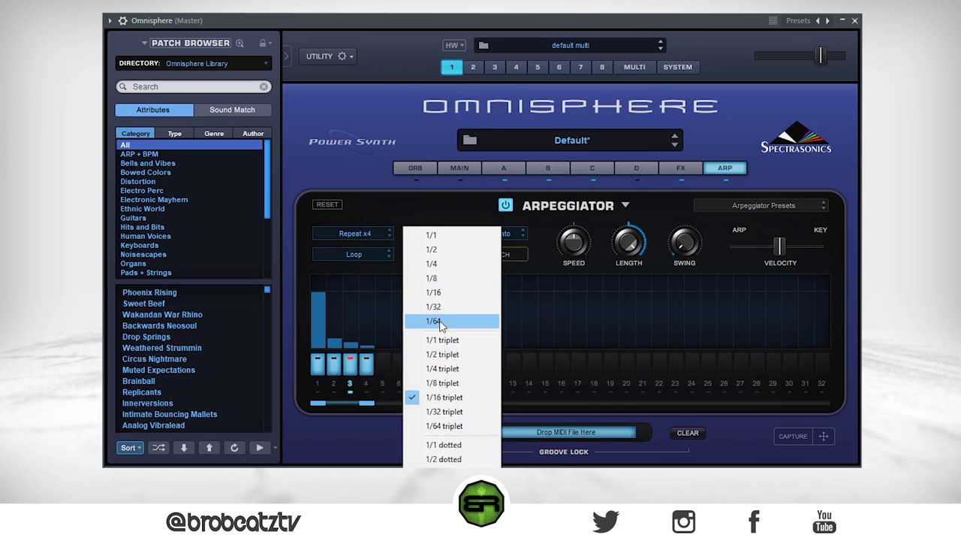
{"action": "left_click", "coordinate": [445, 377]}
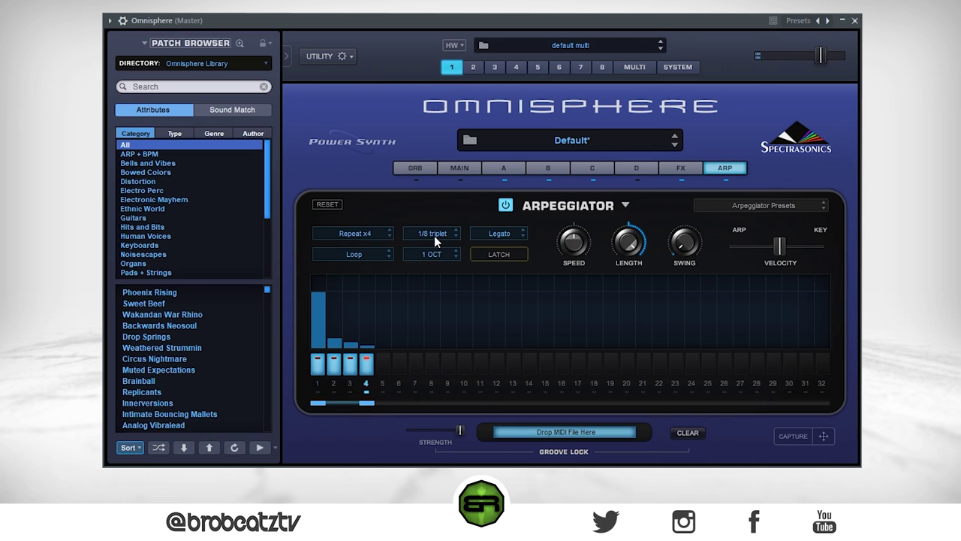
{"action": "left_click", "coordinate": [421, 235]}
{"action": "left_click", "coordinate": [445, 378]}
{"action": "left_click", "coordinate": [356, 234]}
{"action": "left_click", "coordinate": [350, 363]}
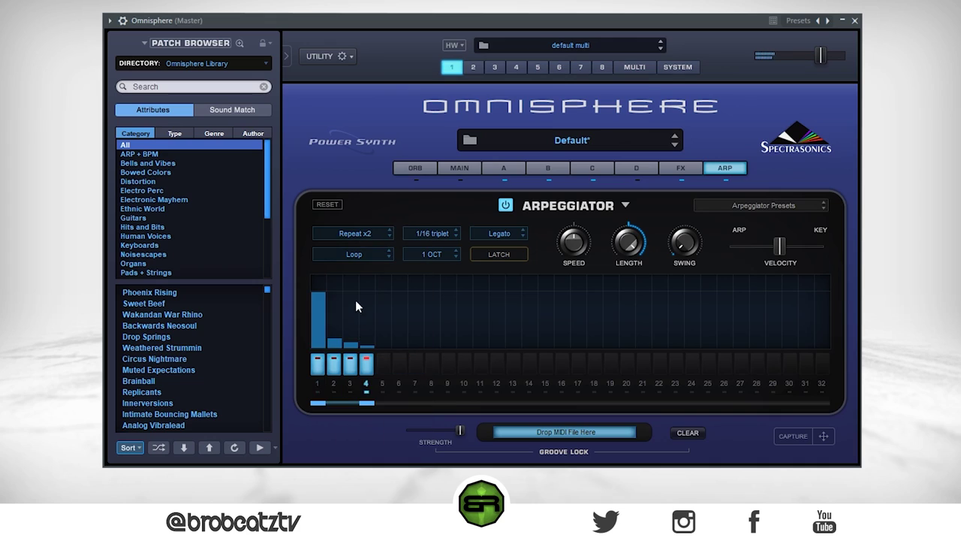
{"action": "left_click", "coordinate": [364, 233]}
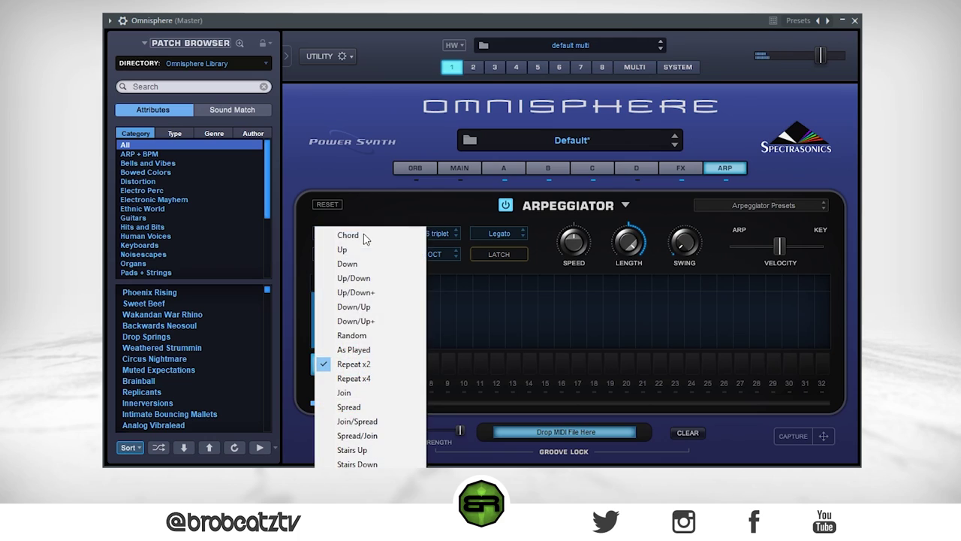
{"action": "left_click", "coordinate": [374, 391]}
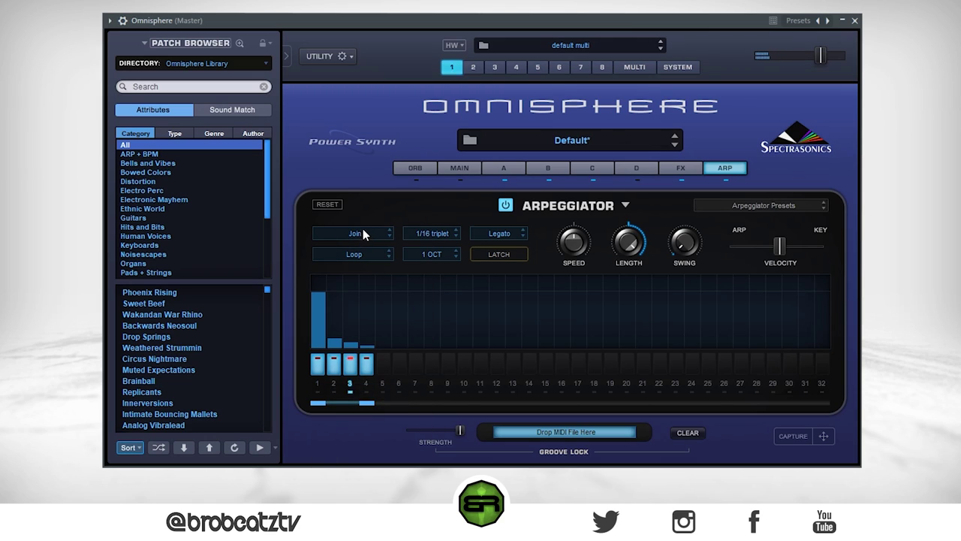
{"action": "left_click", "coordinate": [363, 230]}
{"action": "left_click", "coordinate": [362, 371]}
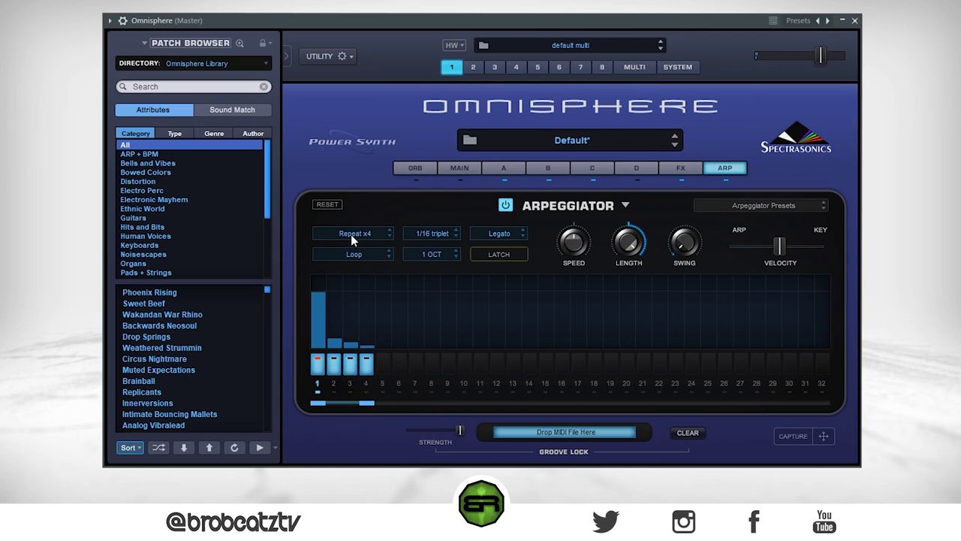